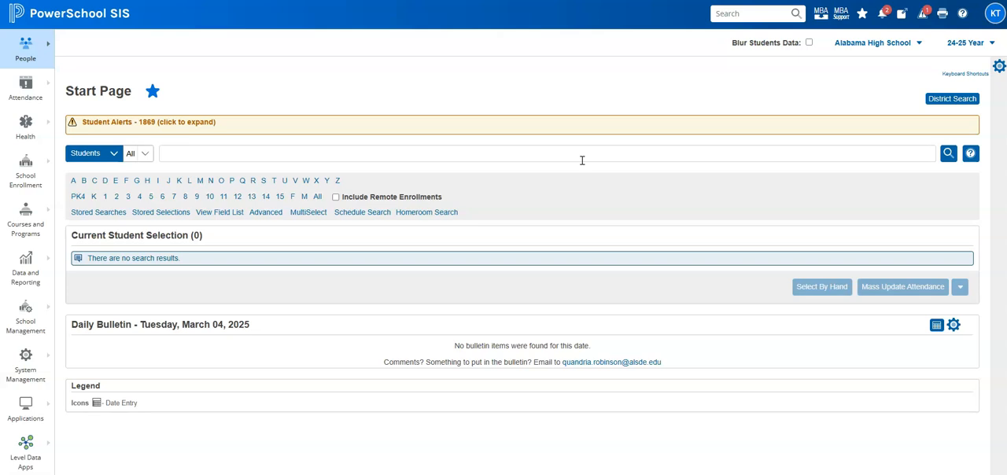
Search for the student by last name and open the matching student record
left_click(615, 166)
left_click(440, 153)
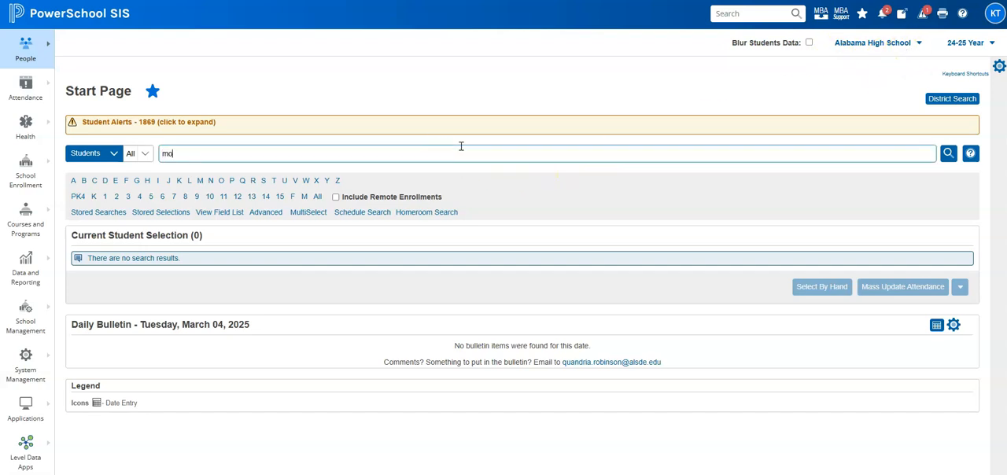
left_click(219, 175)
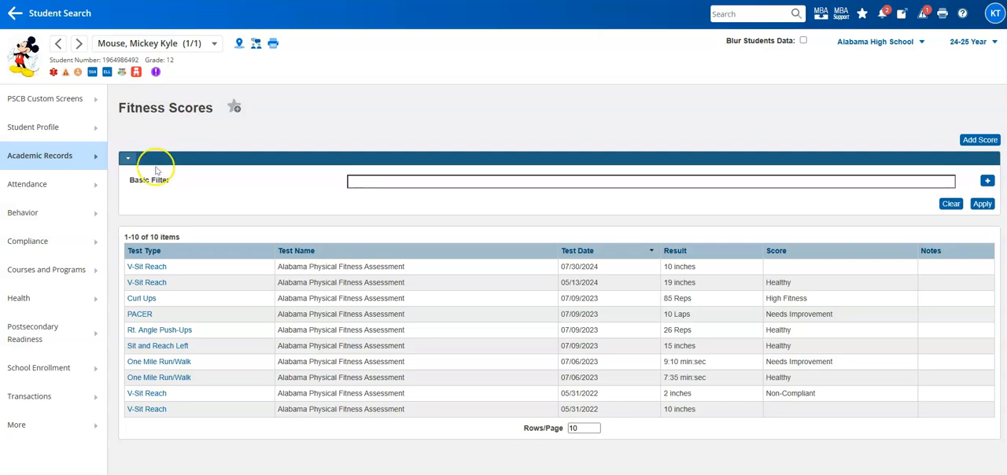
Open the Fitness Scores page from the student's academic records
left_click(38, 161)
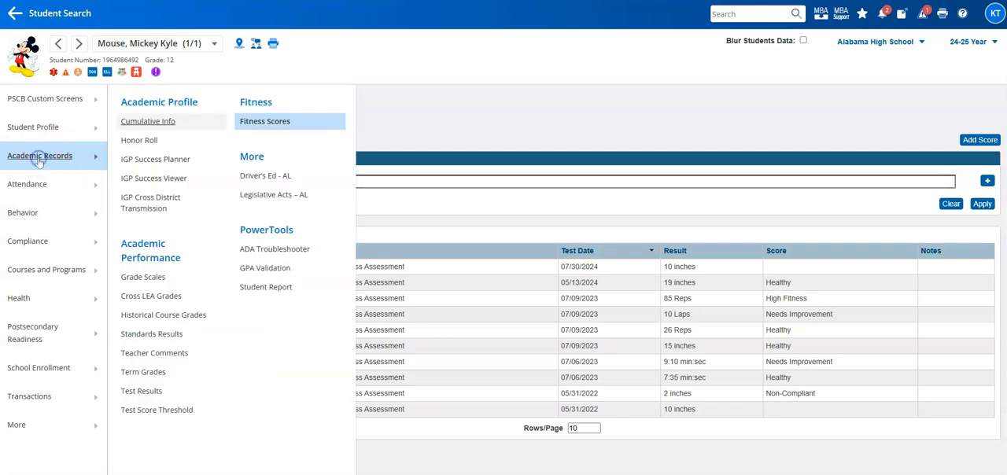
left_click(265, 124)
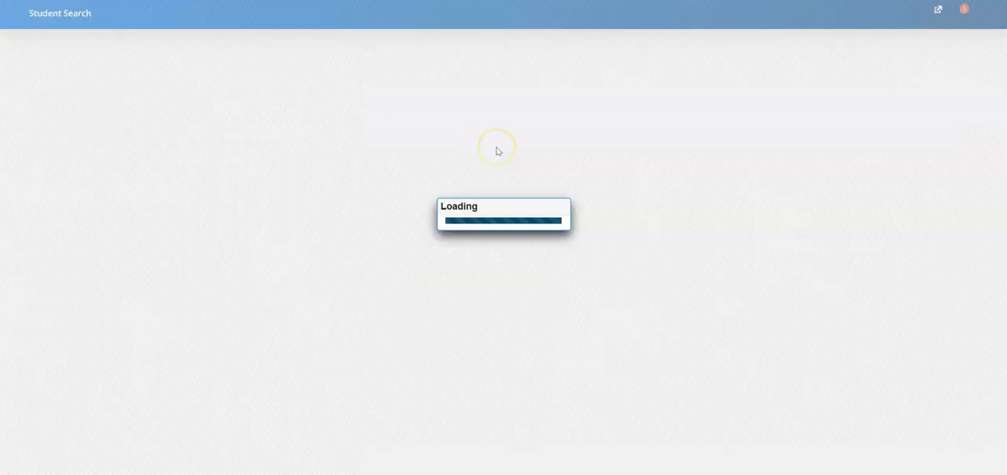
left_click(501, 157)
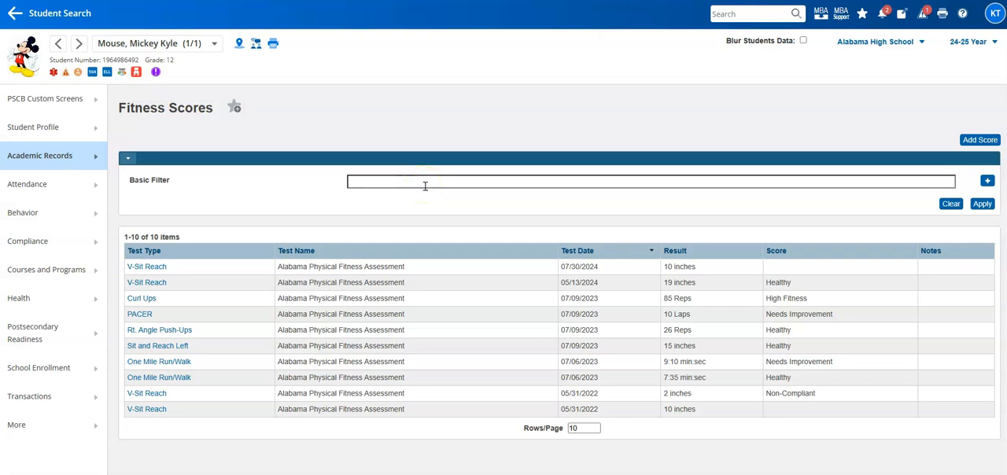
Add an extra filter row to the fitness scores, examine its field options, and remove the row
left_click(371, 180)
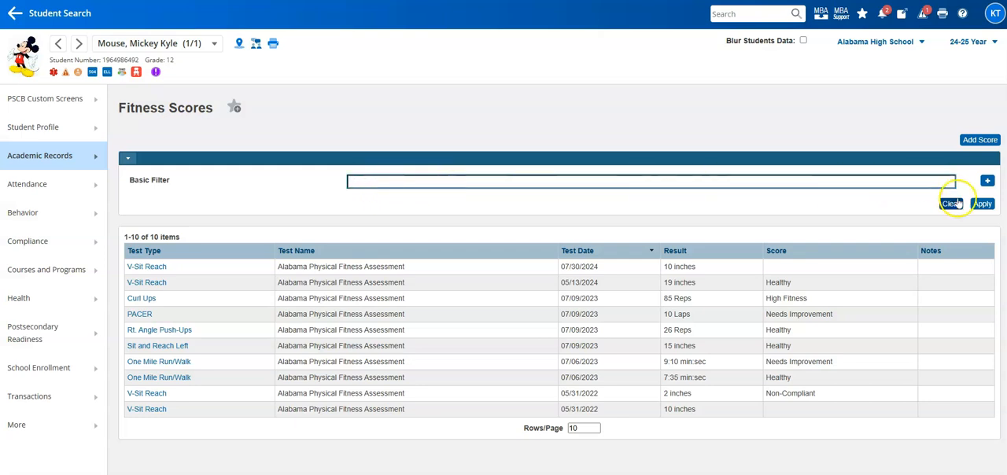
left_click(989, 181)
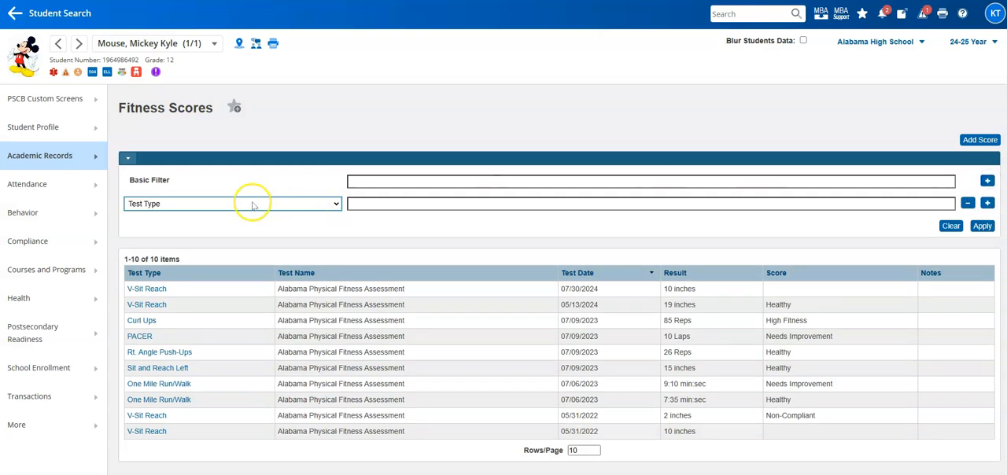
left_click(185, 203)
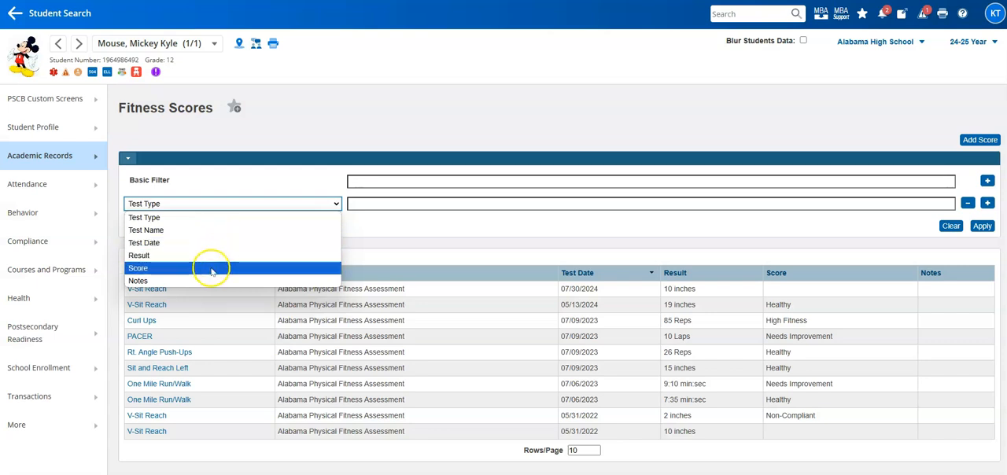
left_click(465, 223)
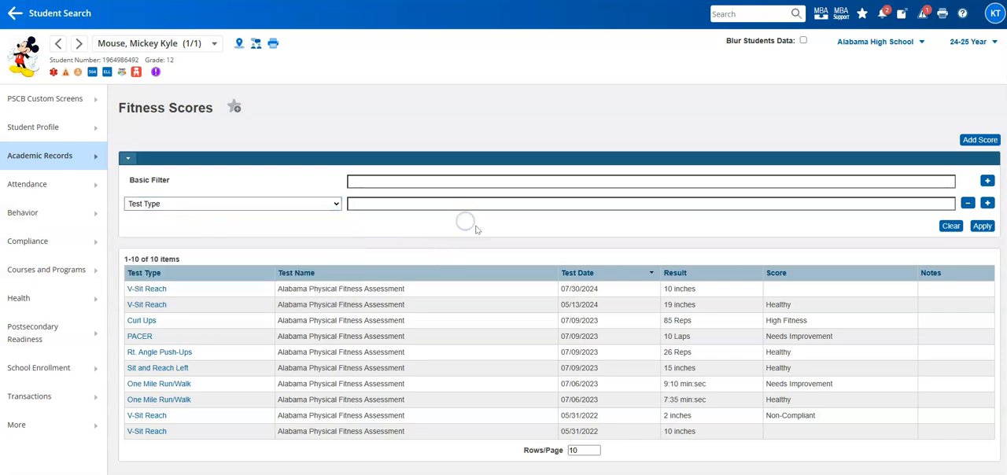
left_click(672, 229)
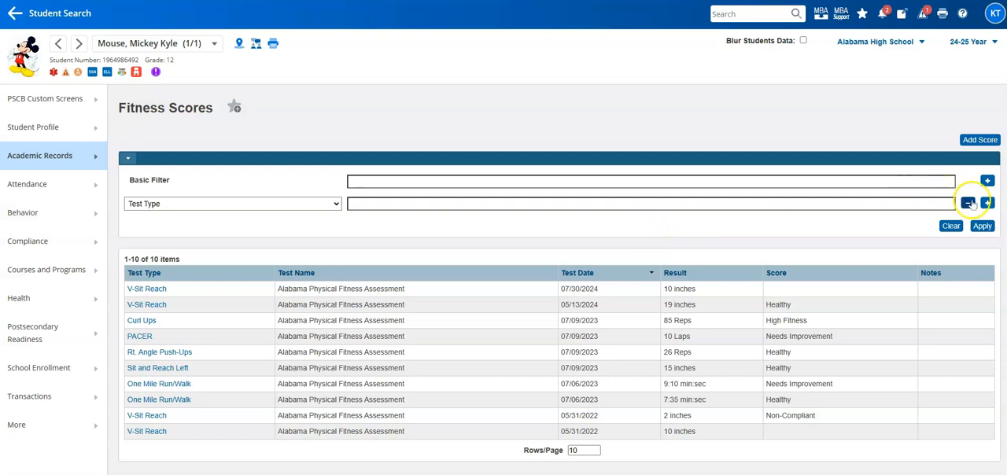
left_click(968, 204)
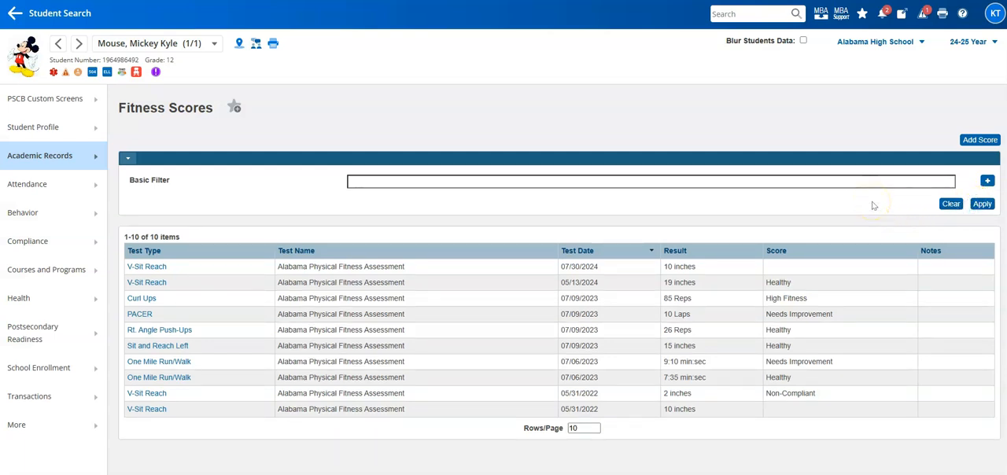
Start a new fitness score with test type V-Sit Reach (Flexibility), keeping the Q3 test term
left_click(981, 142)
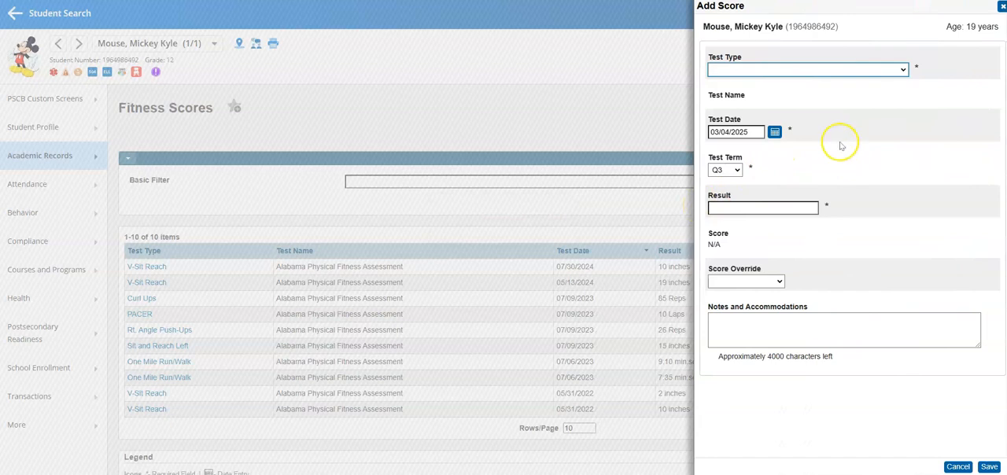
left_click(904, 71)
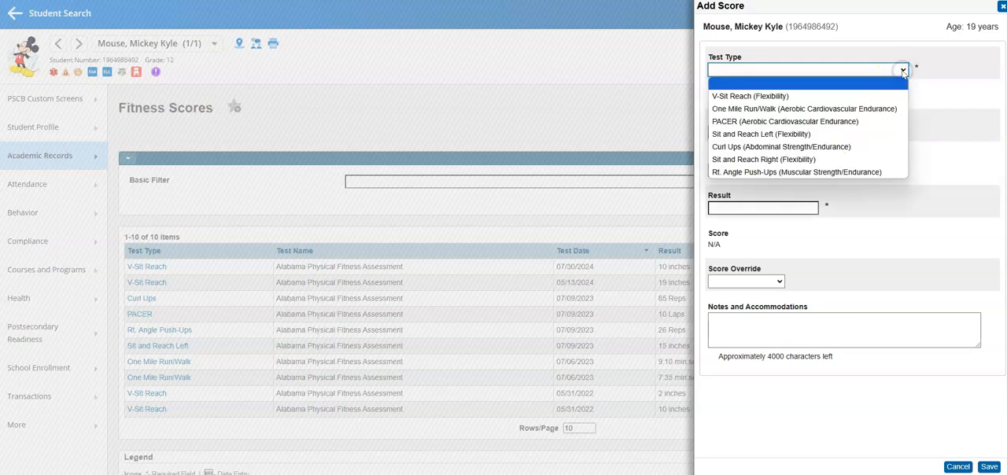
left_click(872, 96)
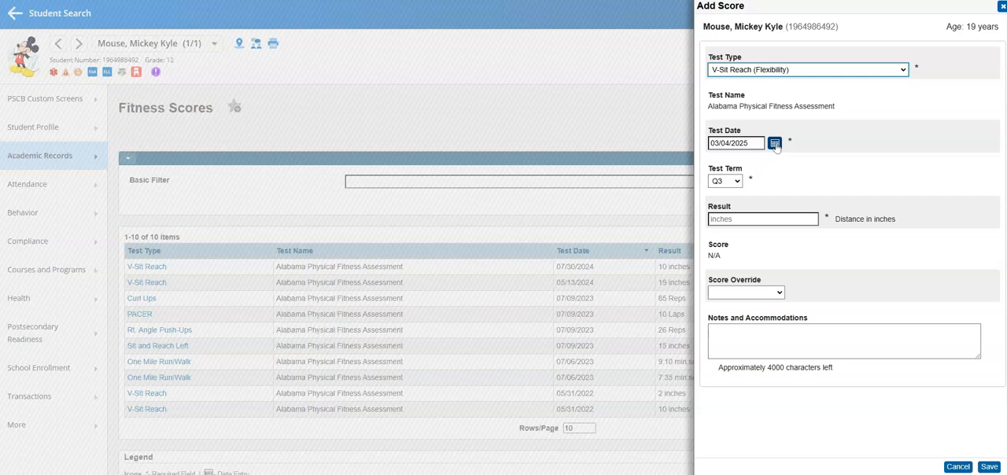
left_click(733, 183)
left_click(770, 182)
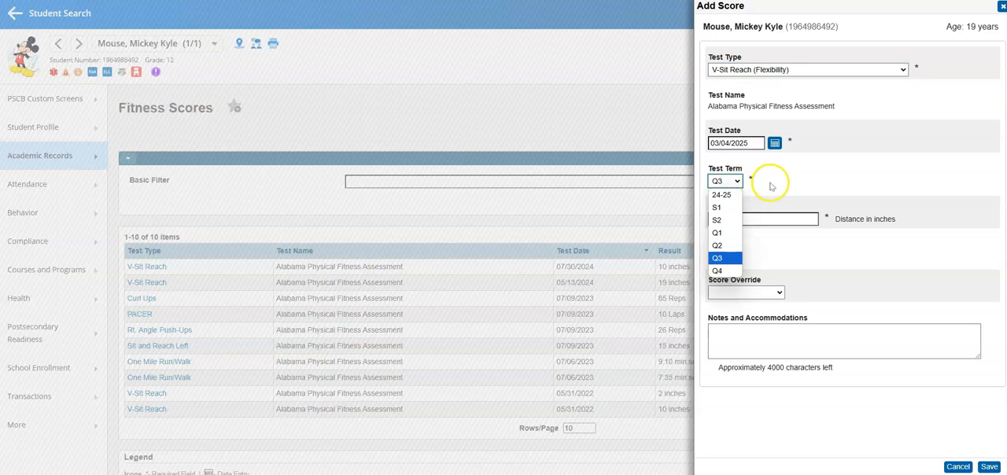
left_click(732, 221)
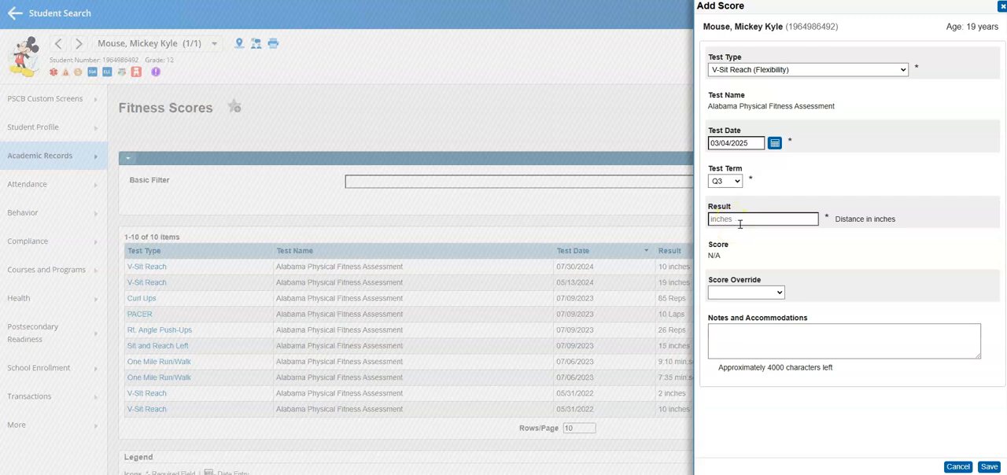
Enter 7 inches as the result of the V-Sit Reach score
left_click_drag(901, 227, 833, 226)
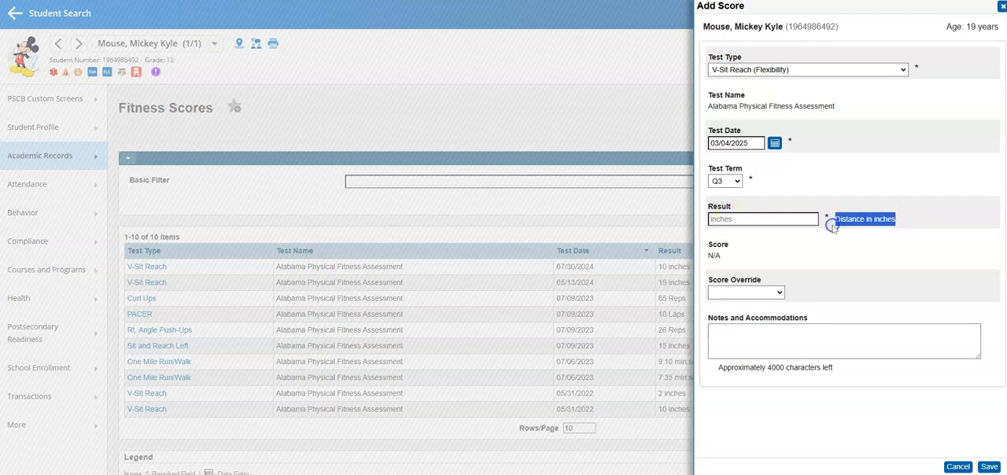
left_click(833, 226)
left_click(732, 220)
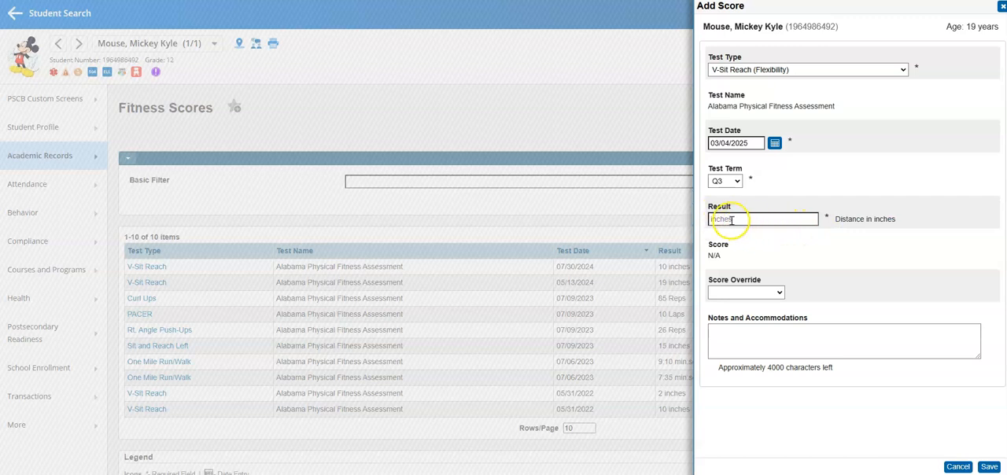
left_click(732, 221)
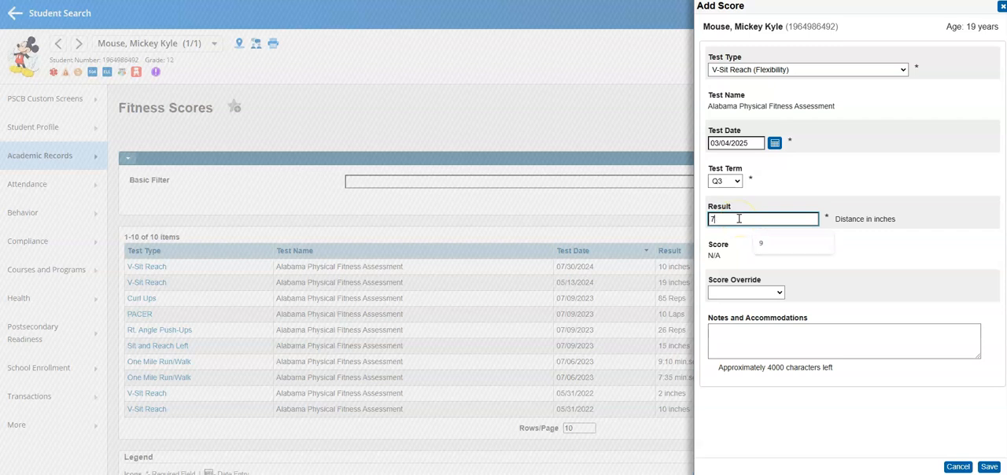
left_click(806, 236)
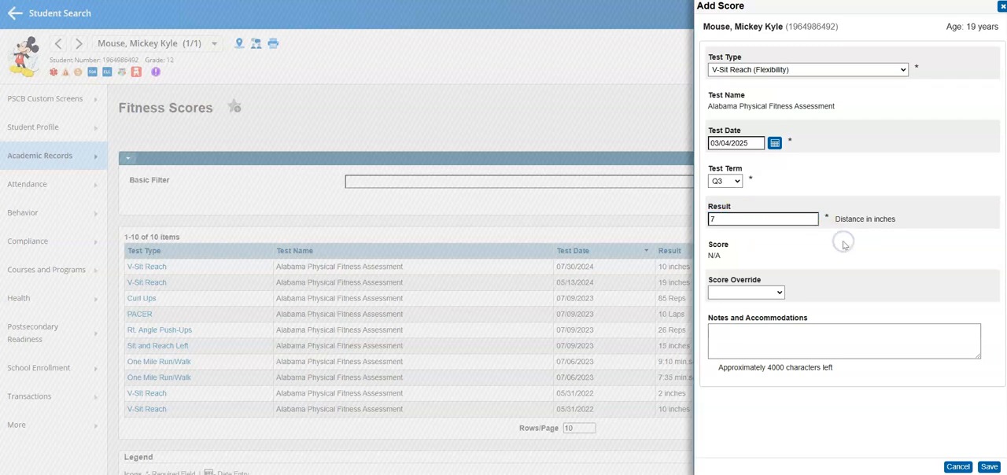
Review the score override options and save the V-Sit Reach score with the override and notes left blank
left_click(775, 294)
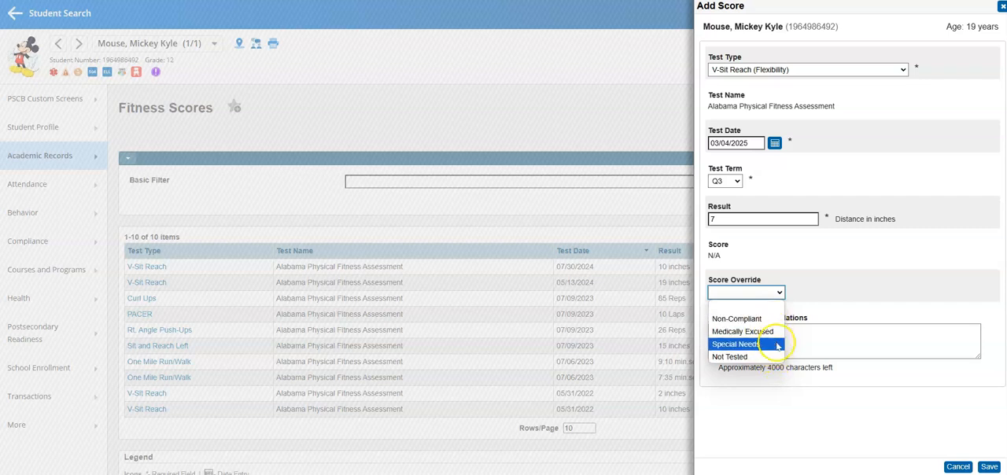
left_click(843, 299)
left_click(793, 343)
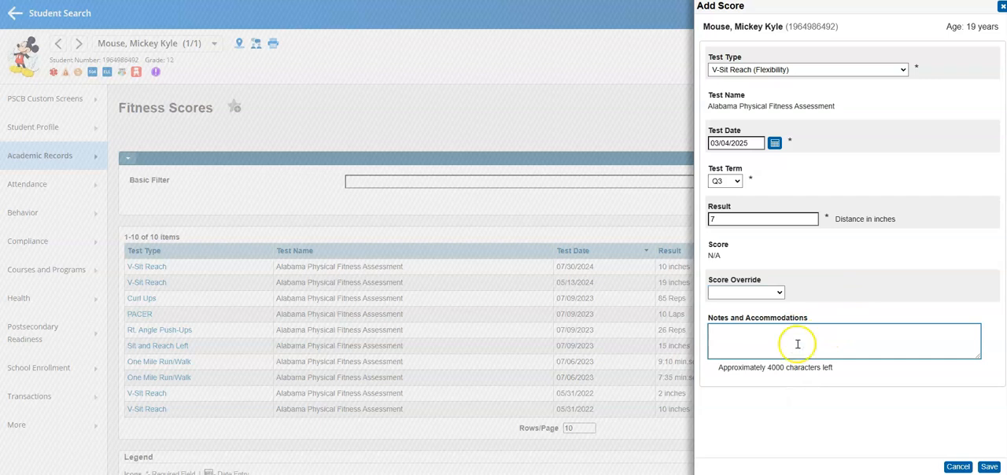
left_click(990, 466)
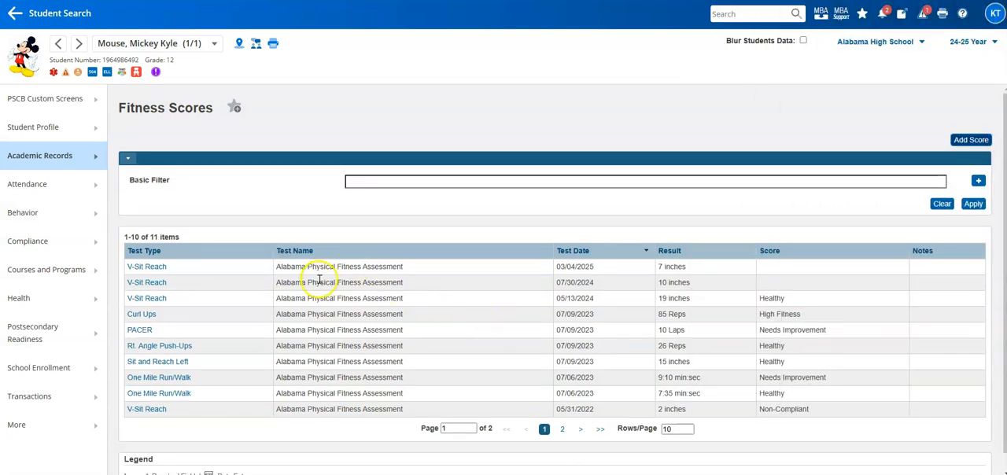
left_click_drag(711, 268, 116, 267)
left_click(512, 268)
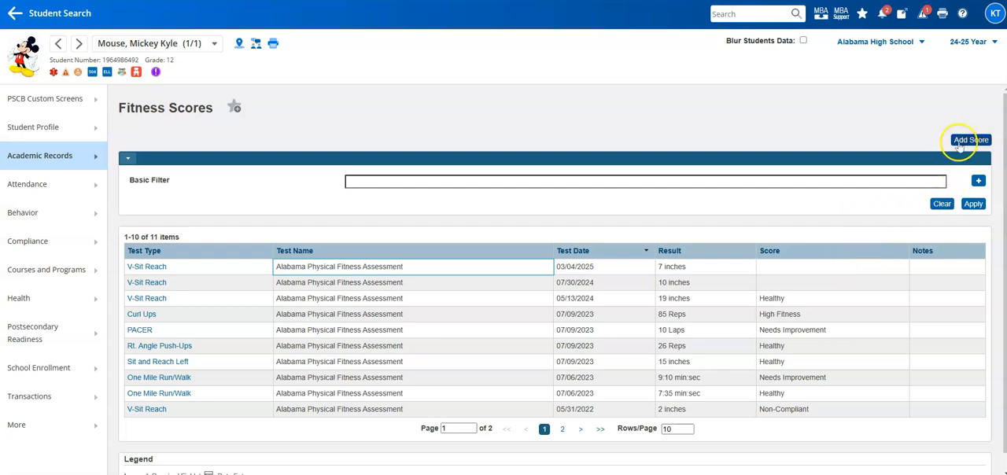
Start another fitness score with test type One Mile Run/Walk (Aerobic Cardiovascular Endurance)
left_click(968, 140)
left_click(833, 70)
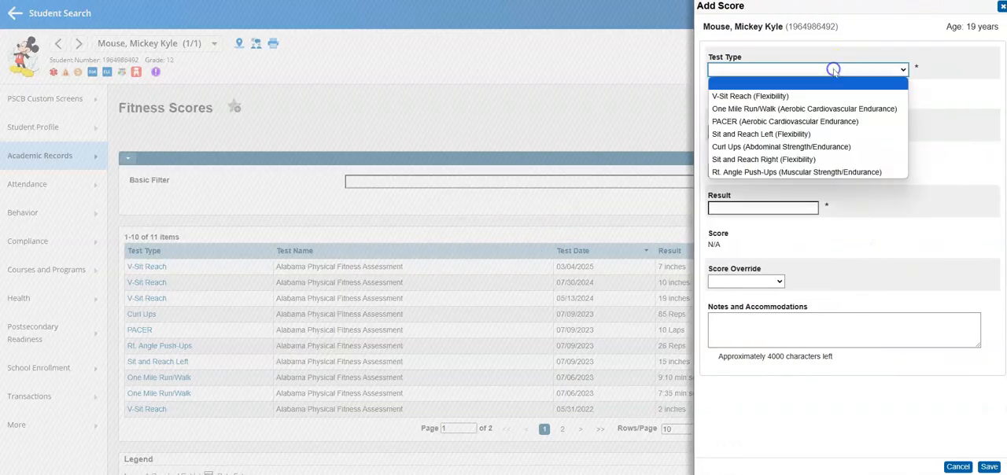
left_click(820, 108)
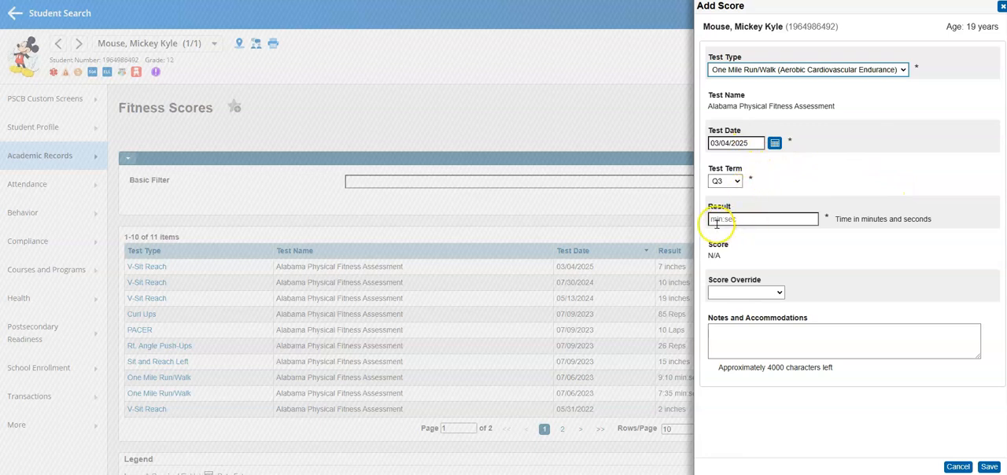
Enter the run's result as 10:38 with the note "Sample Notes" and save the score
left_click(715, 221)
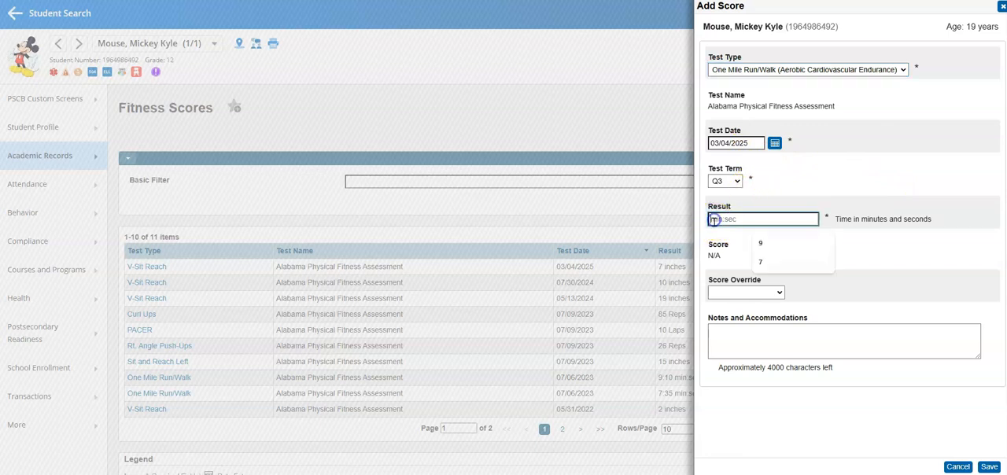
type("10:38")
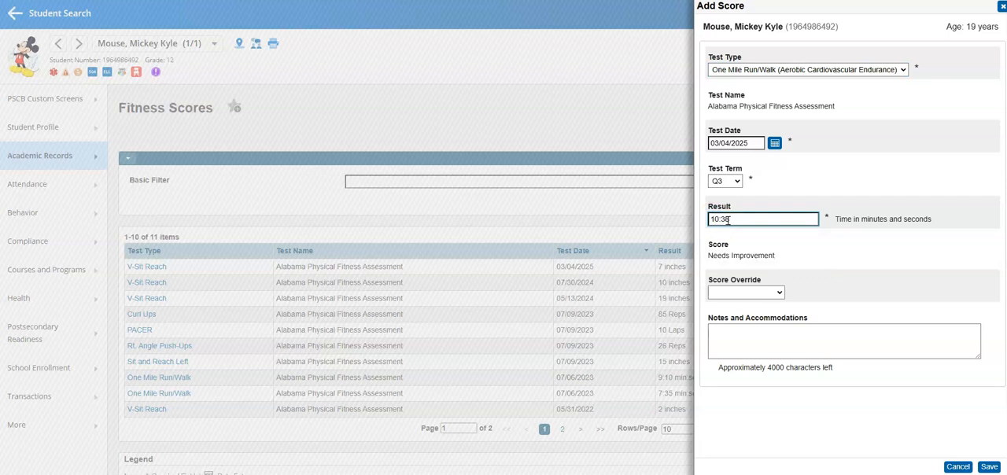
left_click(843, 249)
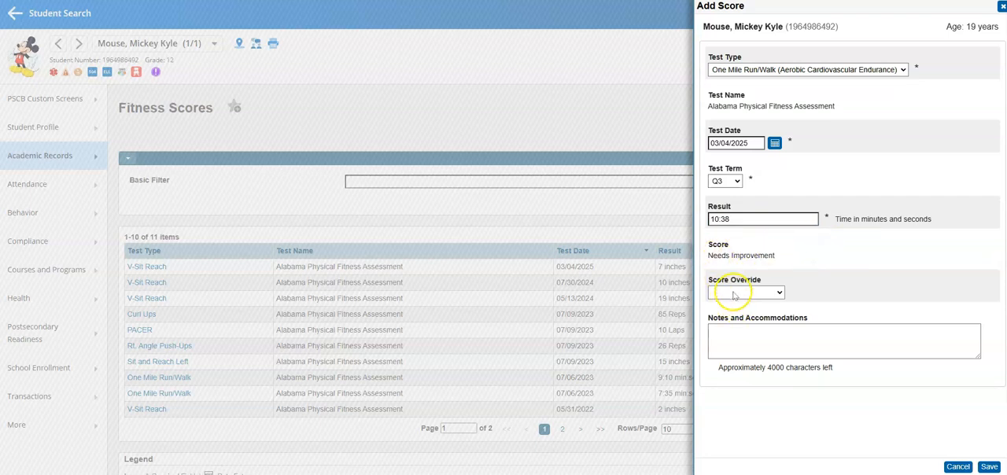
left_click(742, 344)
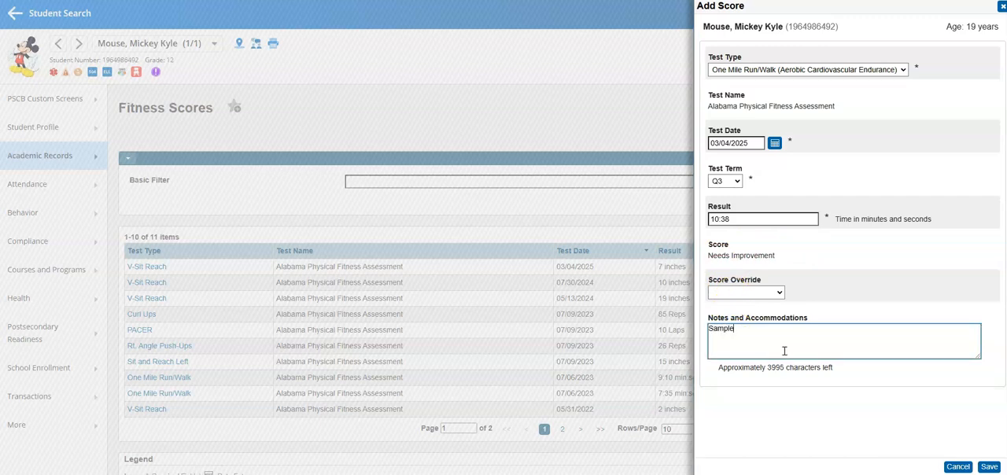
left_click(989, 467)
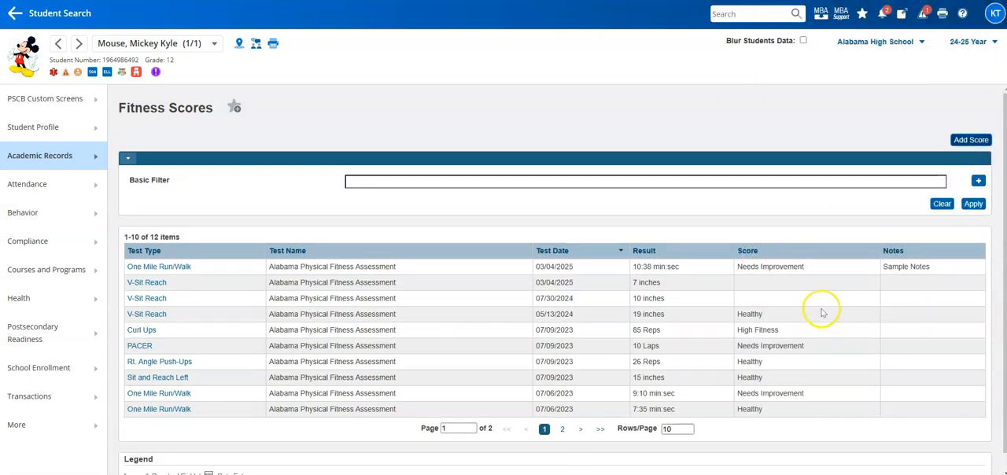
Start a new fitness score for Curl Ups (Abdominal Strength/Endurance) with a result of 5 reps
left_click(961, 141)
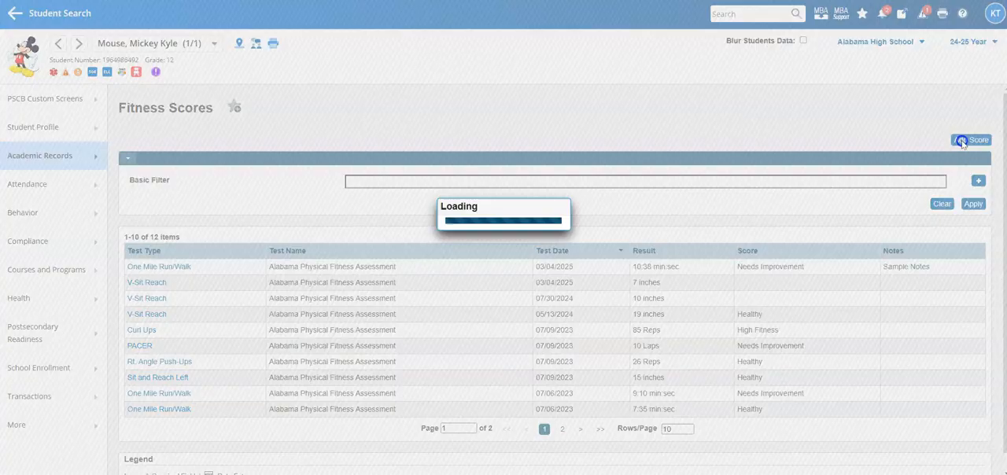
left_click(884, 69)
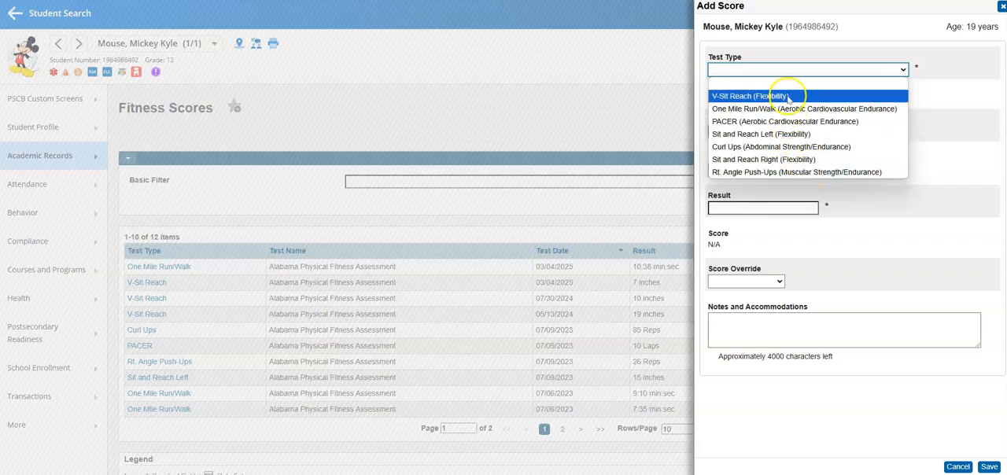
left_click(777, 147)
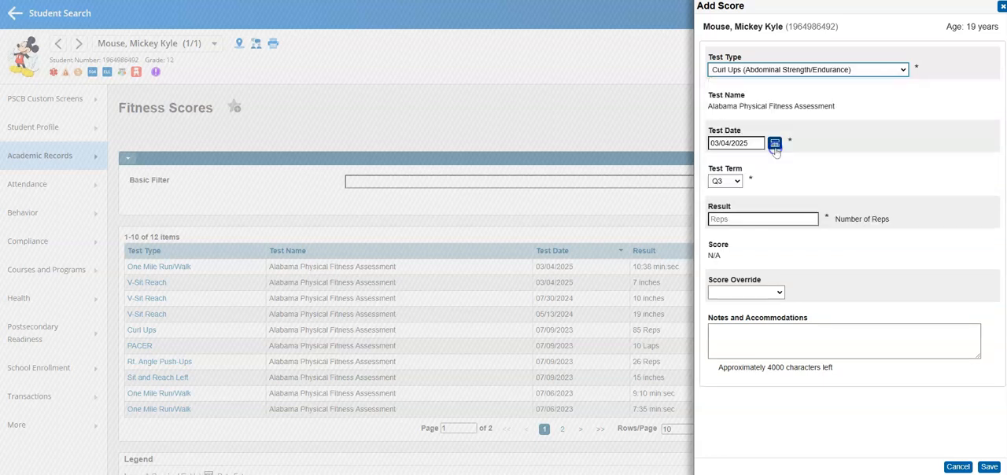
left_click(748, 218)
type("5")
left_click(787, 246)
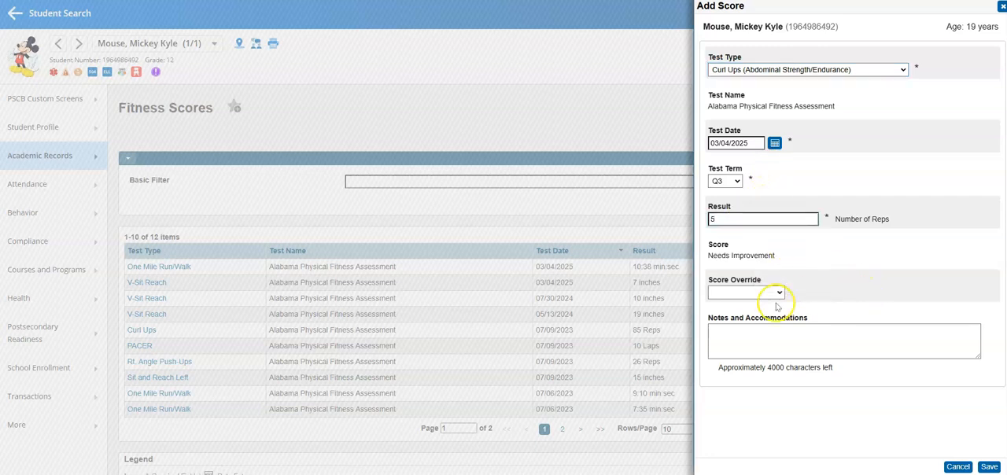
Save the Curl Ups score with the override and notes left blank
left_click(989, 467)
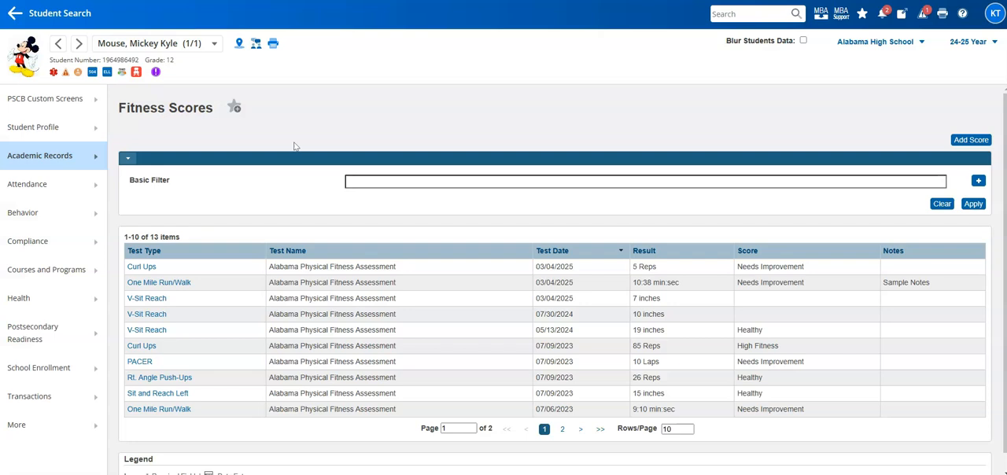
Replace the current student selection with all grade 12 students and continue to their Fitness Scores page
left_click(216, 47)
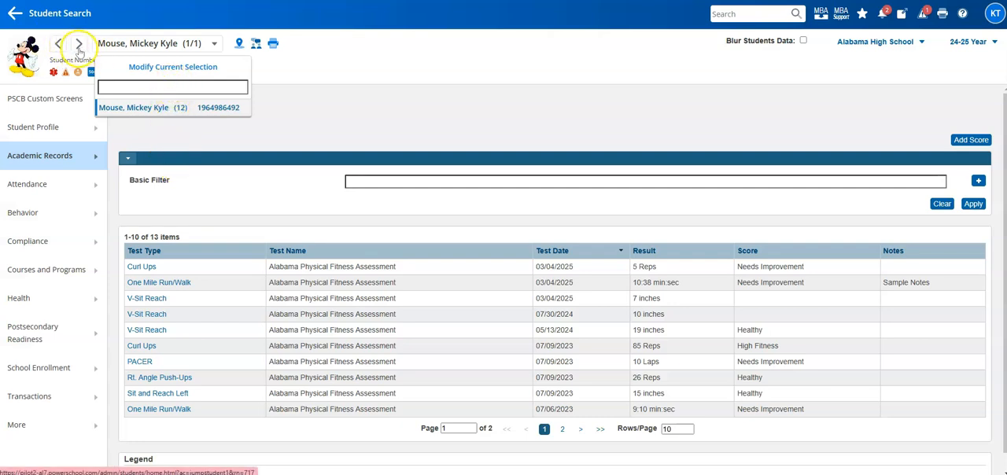
left_click(175, 70)
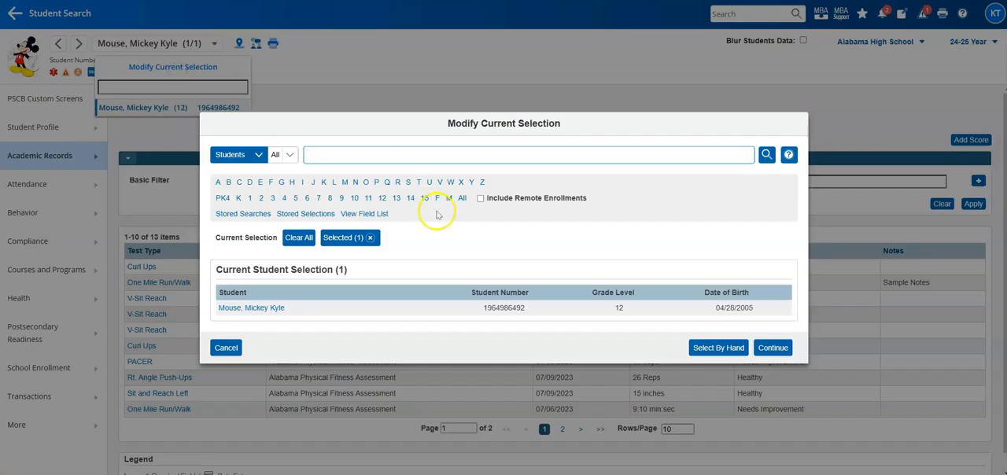
left_click(296, 237)
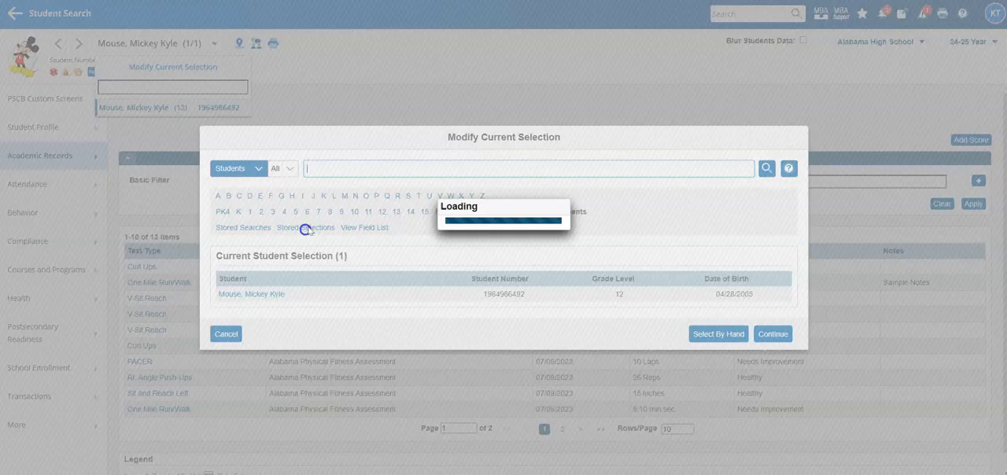
left_click(381, 220)
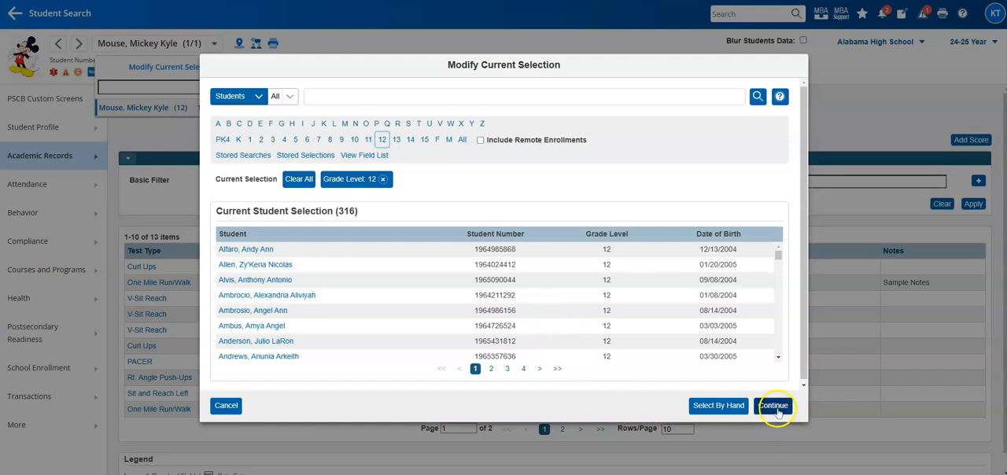
left_click(773, 406)
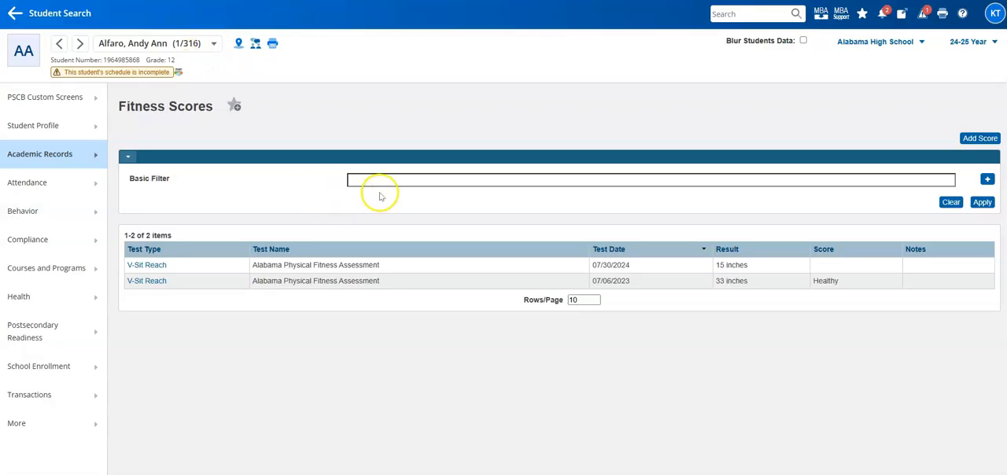
Browse the students in the current selection, filter the list by part of a last name, and close the list
left_click(214, 43)
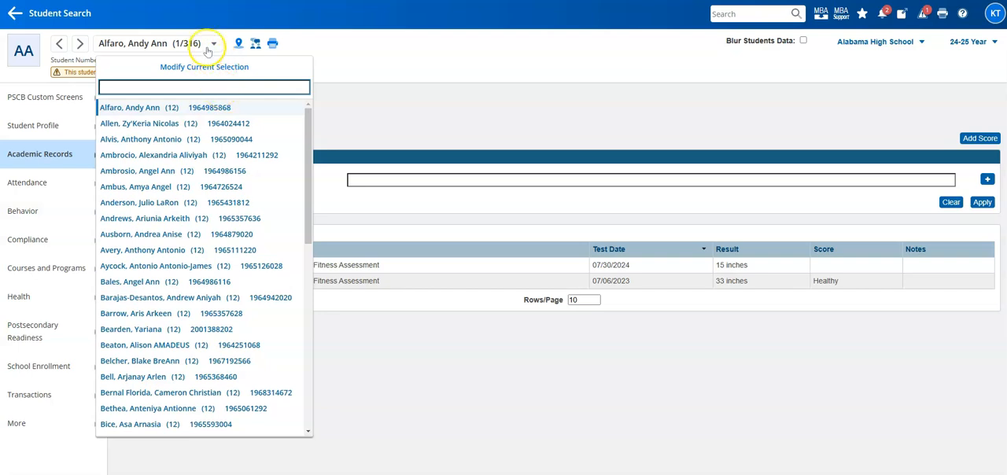
scroll(228, 154, "down", 5)
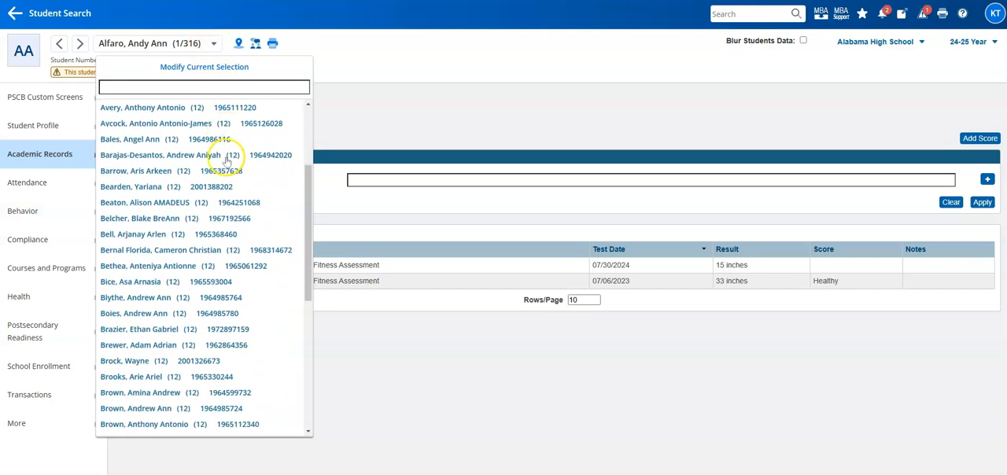
scroll(219, 302, "up", 5)
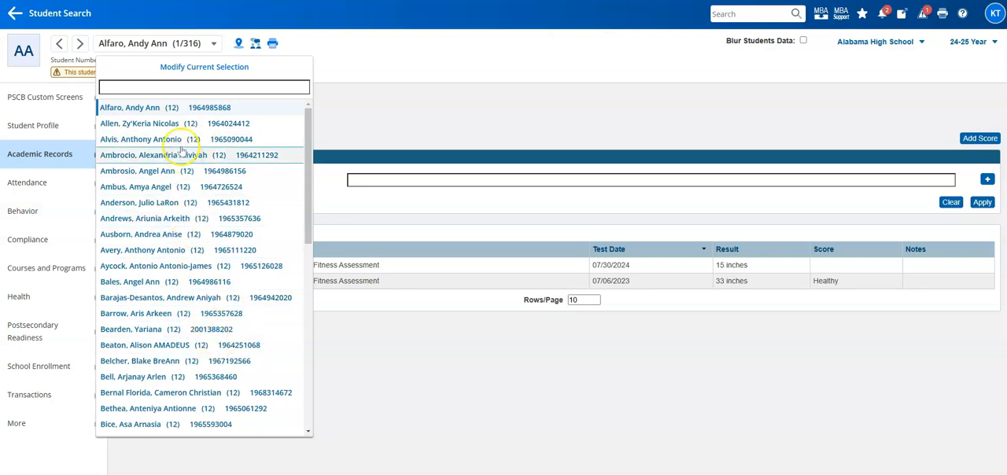
left_click(153, 89)
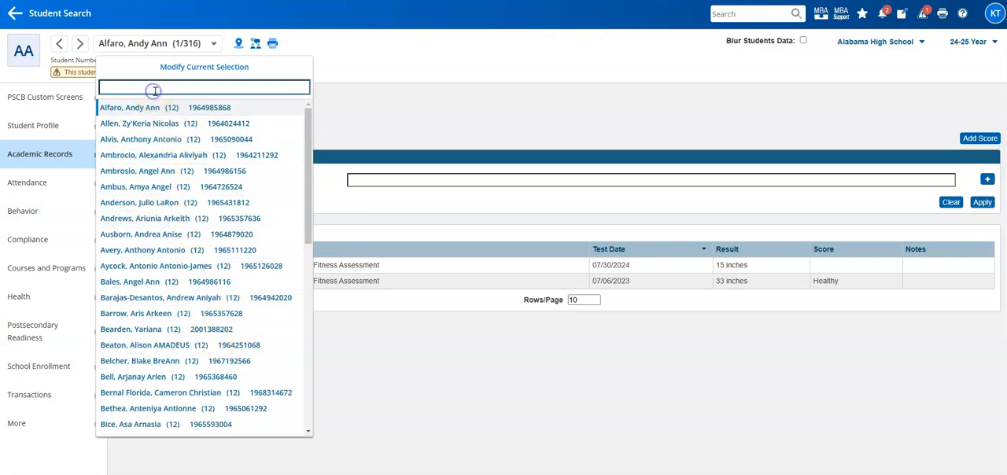
type("mou")
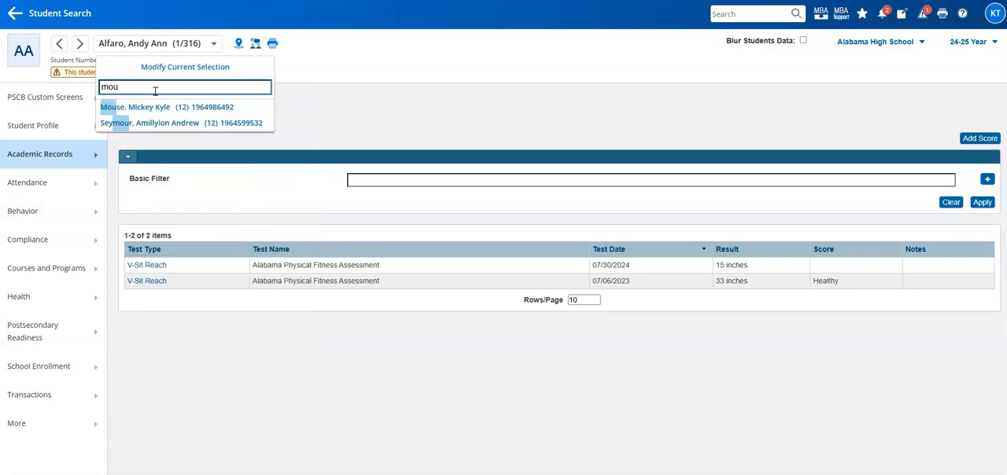
left_click(162, 106)
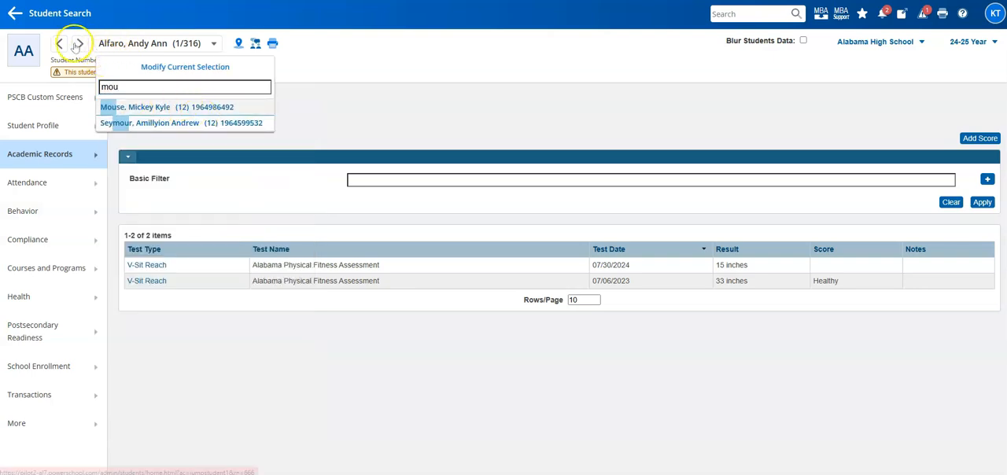
left_click(374, 49)
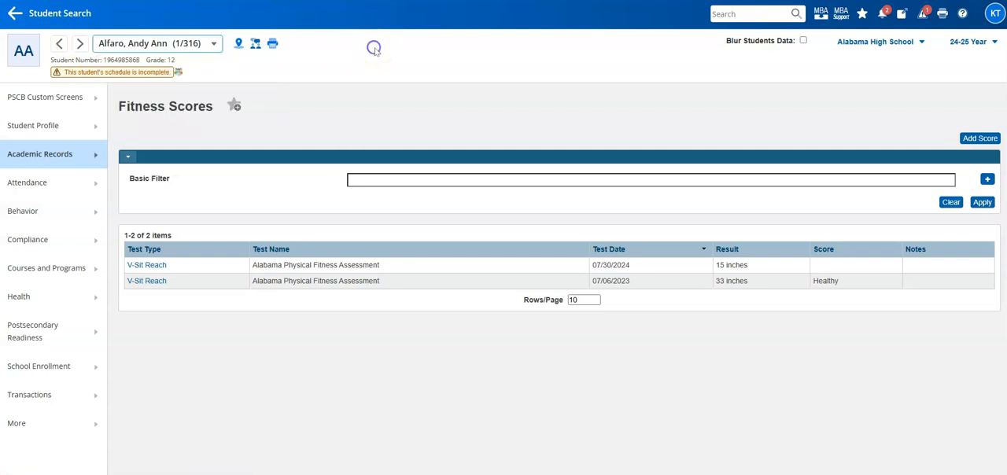
left_click(360, 79)
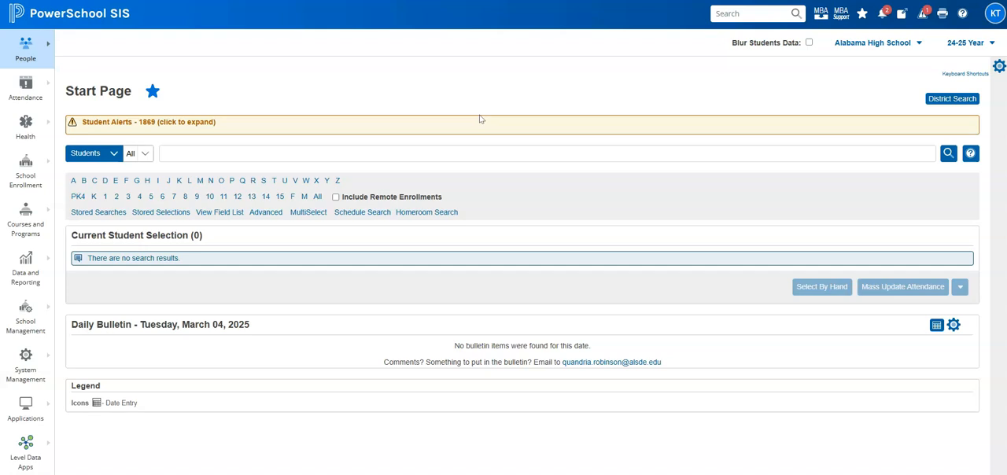
Select all grade 11 students from the Start Page
left_click(224, 199)
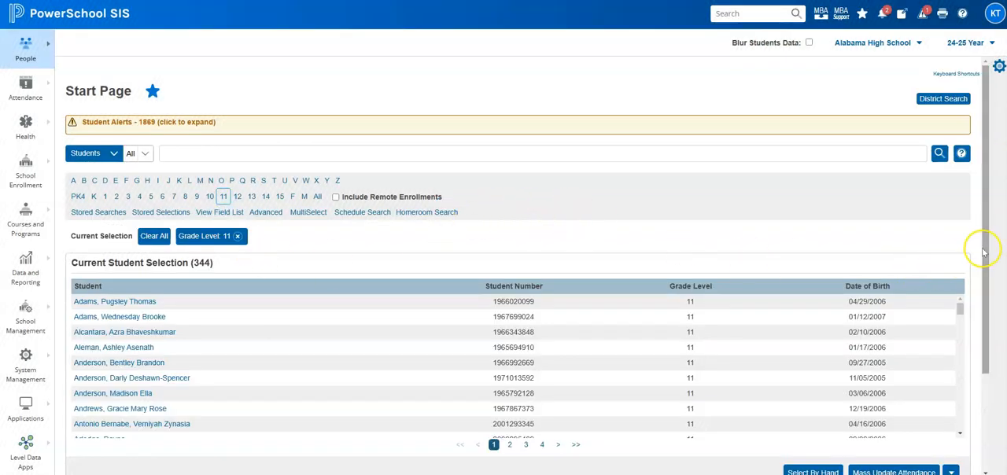
scroll(980, 253, "down", 1)
scroll(979, 254, "down", 1)
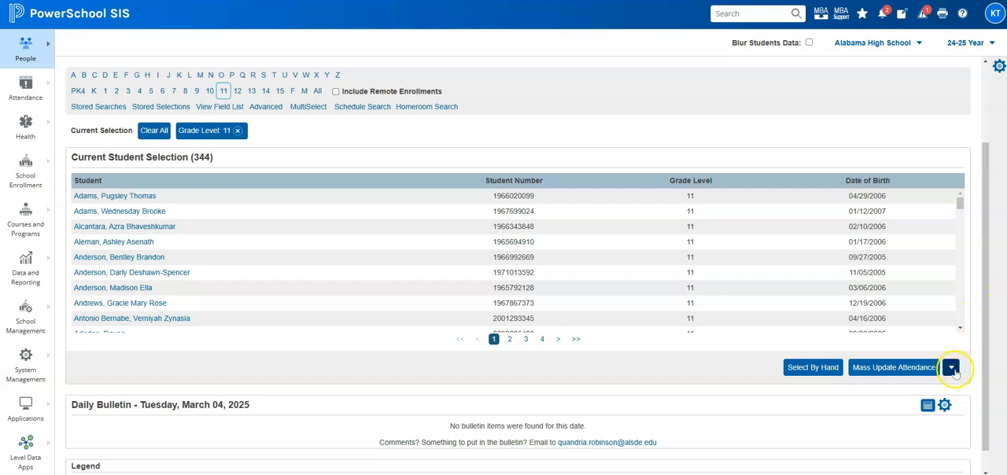
scroll(990, 343, "up", 1)
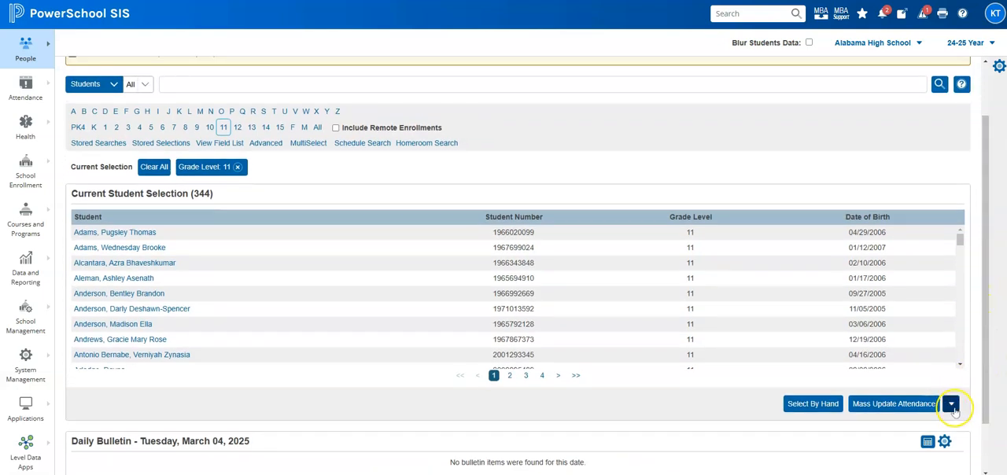
Open the Fitness Test Results group function for the selected grade 11 students
left_click(952, 405)
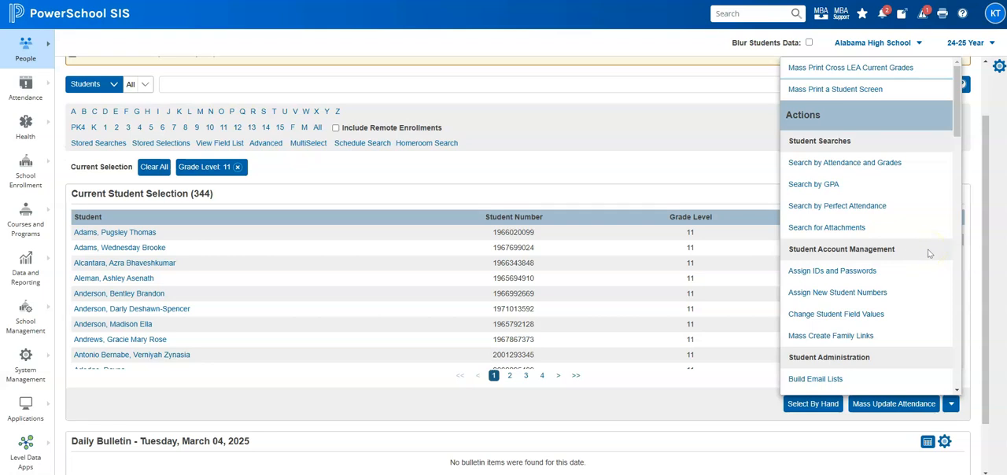
scroll(928, 252, "down", 3)
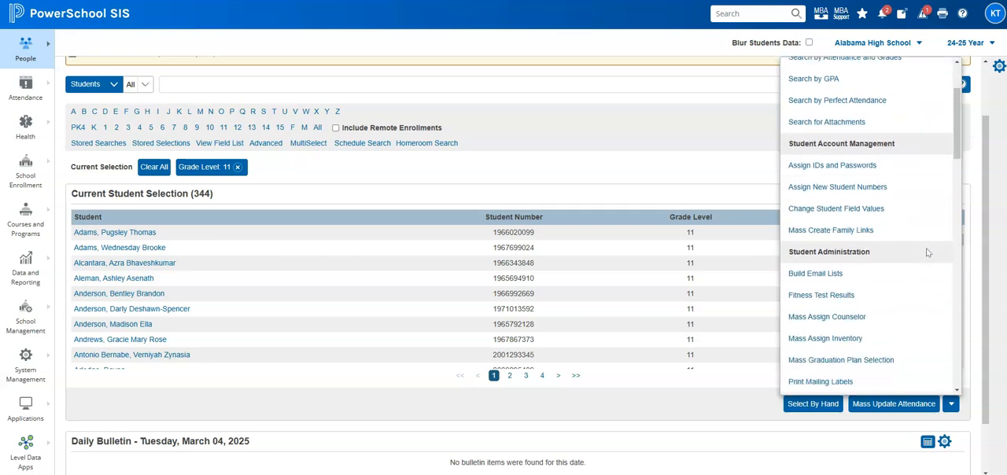
left_click(806, 297)
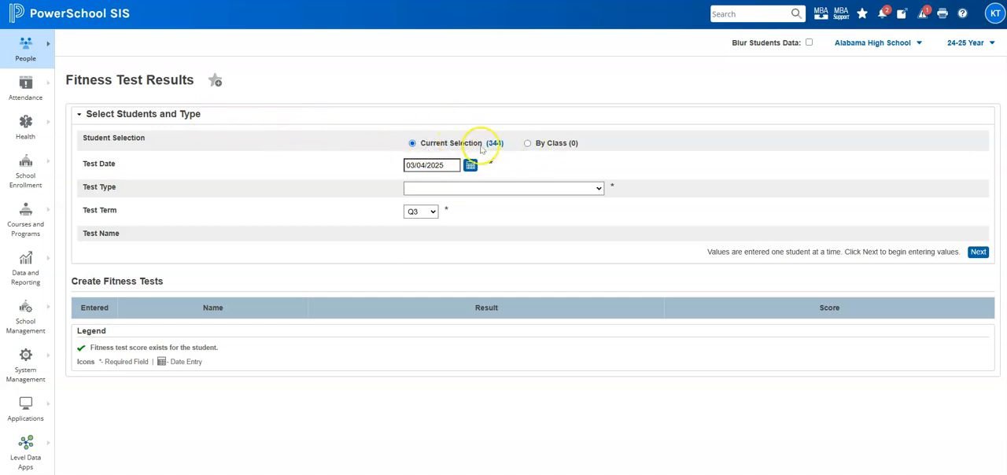
Choose students by class: the teacher's name, course Beginning Kinesiology - Female (1 CR) (08017G1004), section Expr: 4(RED-BLK) : 24-25 : 9
left_click(528, 144)
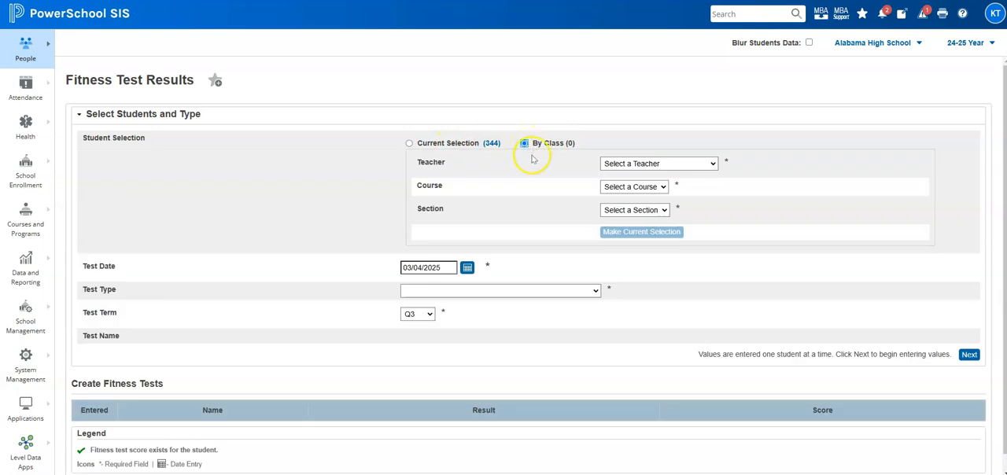
left_click(677, 164)
scroll(659, 291, "down", 5)
scroll(658, 289, "down", 10)
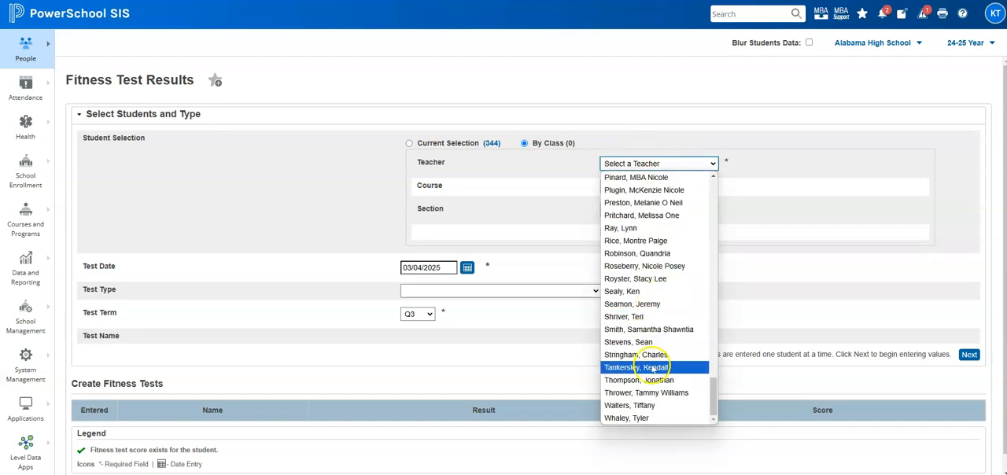
left_click(653, 367)
left_click(621, 187)
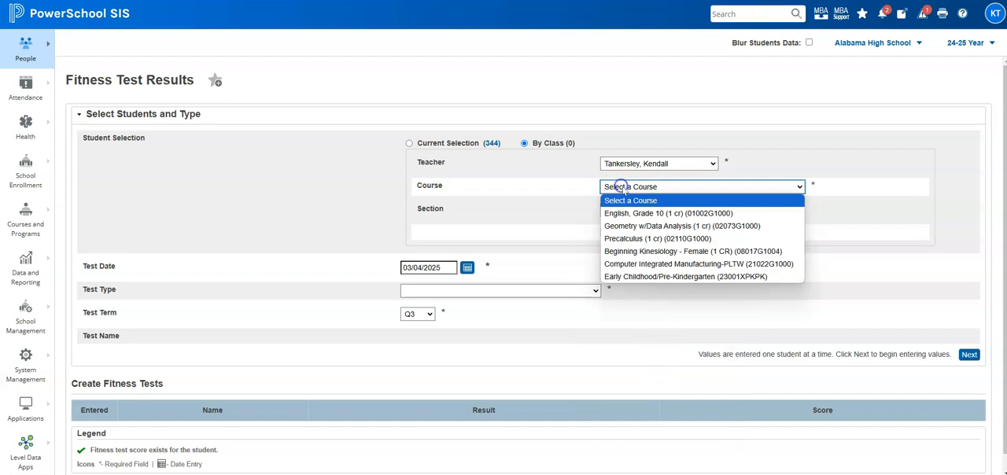
left_click(654, 251)
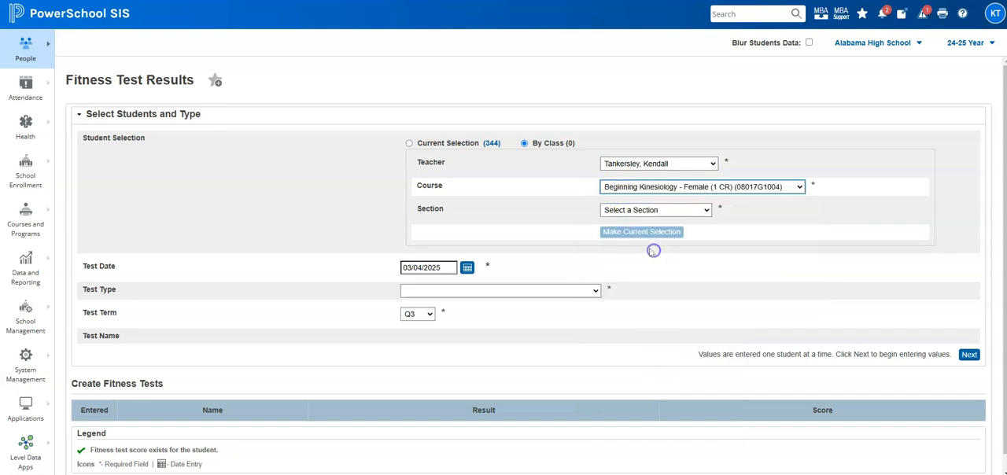
left_click(624, 210)
left_click(636, 236)
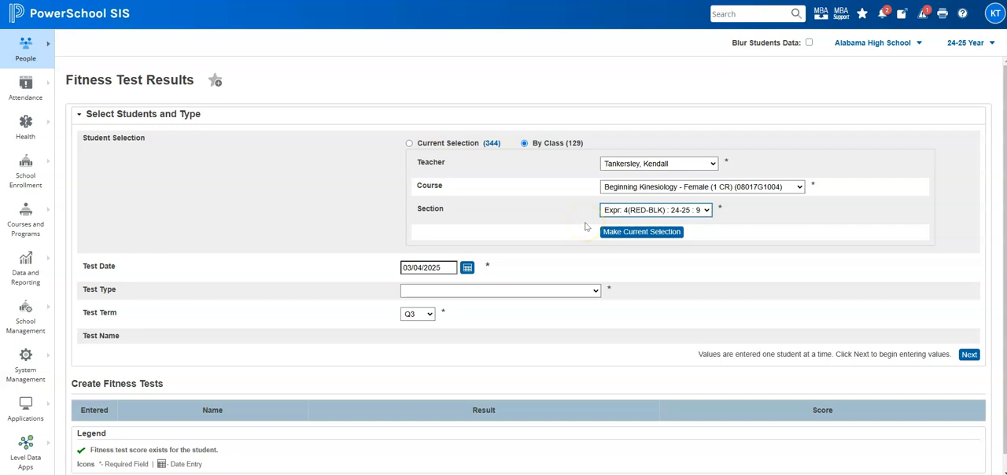
Set the test type to Curl Ups (Abdominal Strength/Endurance) and load the class's student table for entering values
scroll(585, 227, "down", 1)
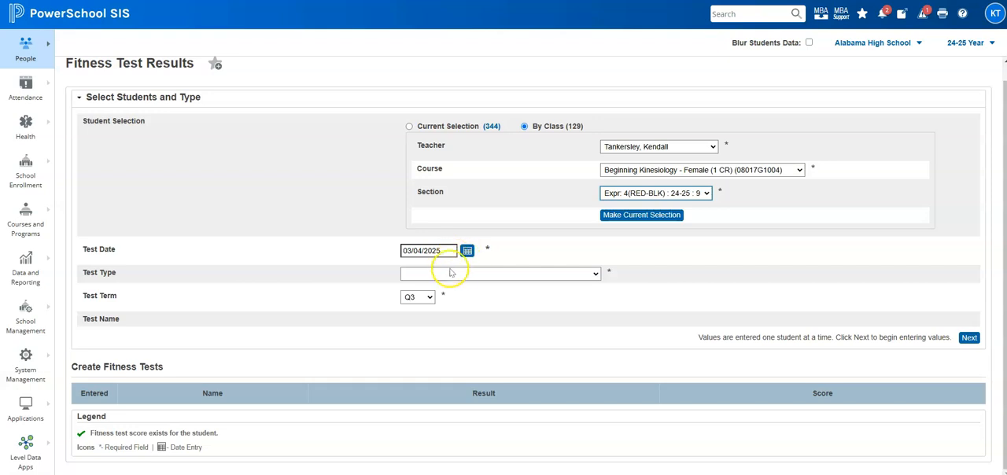
left_click(536, 275)
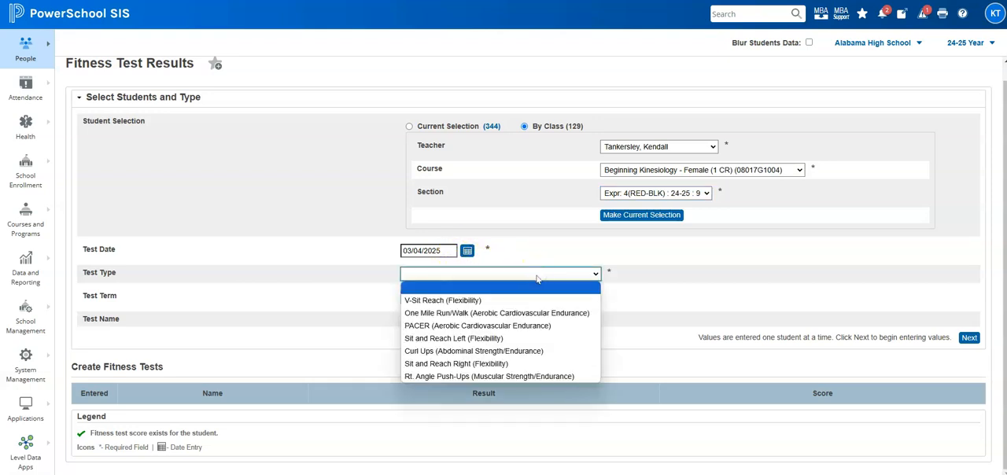
left_click(529, 351)
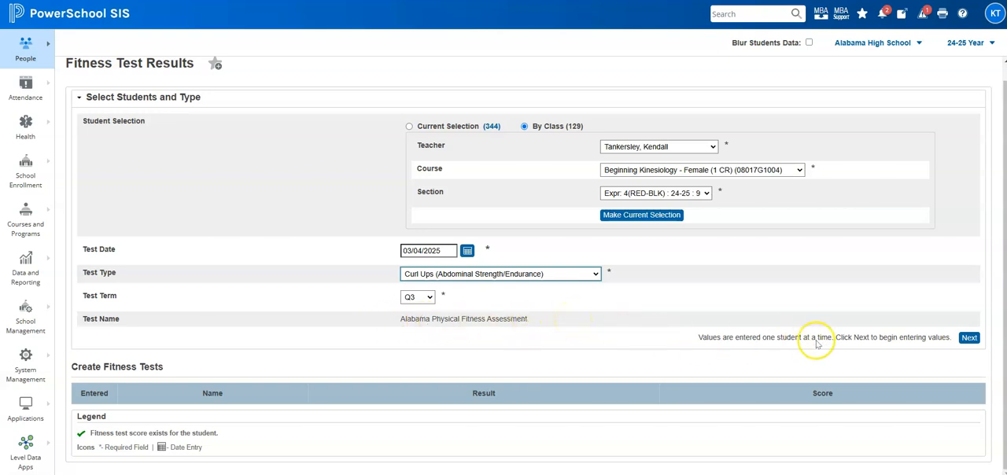
left_click(973, 341)
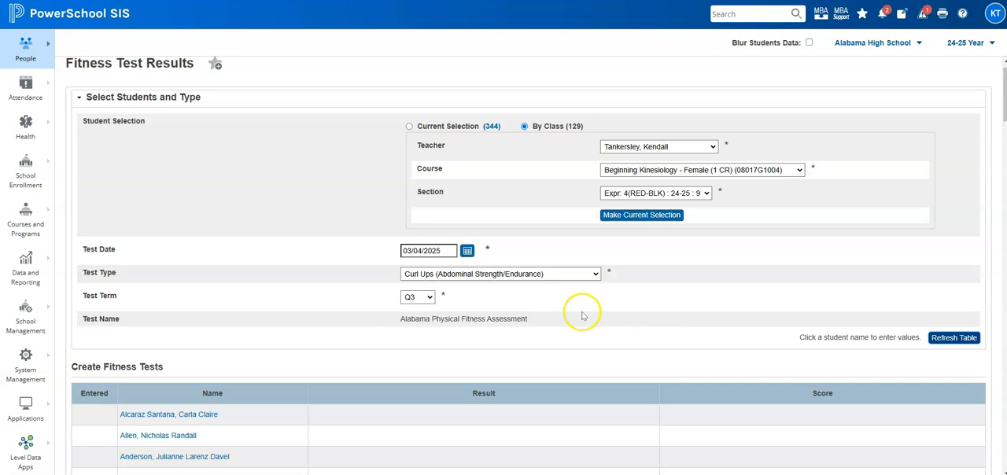
Enter a Curl Ups result of 5 reps for the first student in the Create Fitness Tests table, then save and close
scroll(580, 315, "down", 3)
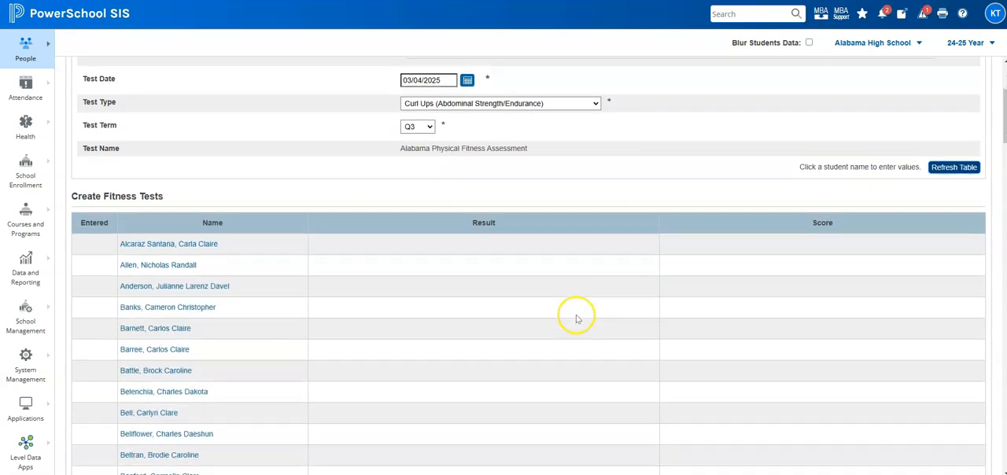
scroll(579, 318, "down", 1)
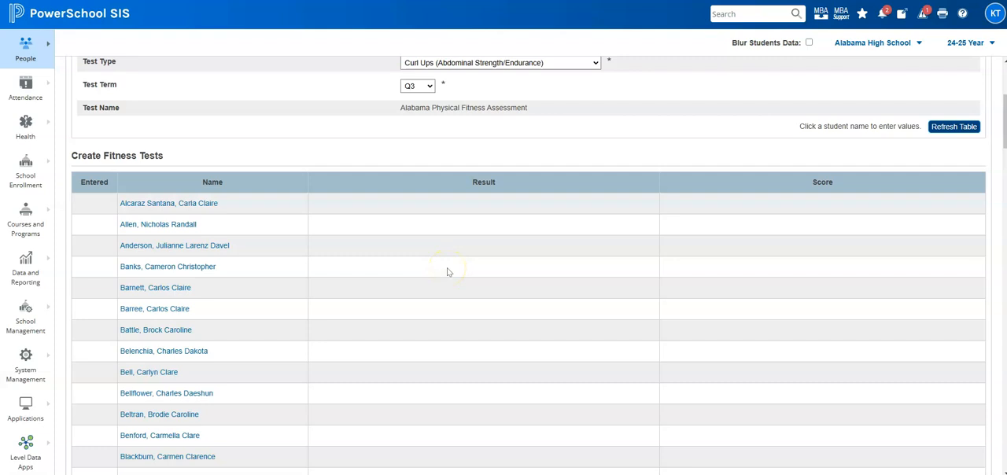
scroll(421, 262, "up", 2)
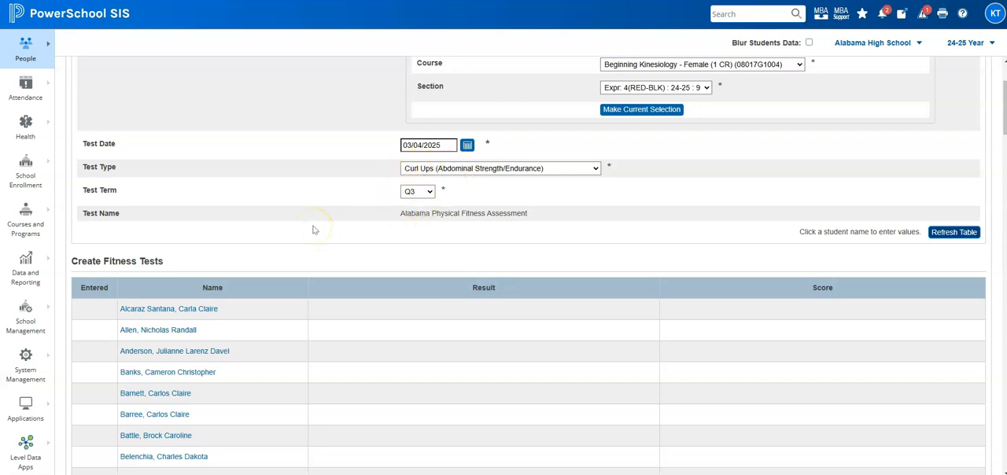
scroll(313, 230, "down", 2)
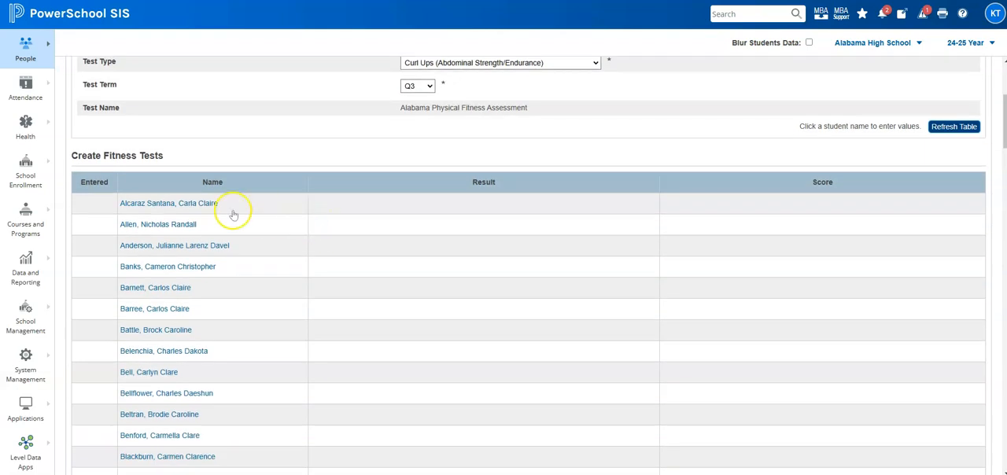
left_click(185, 205)
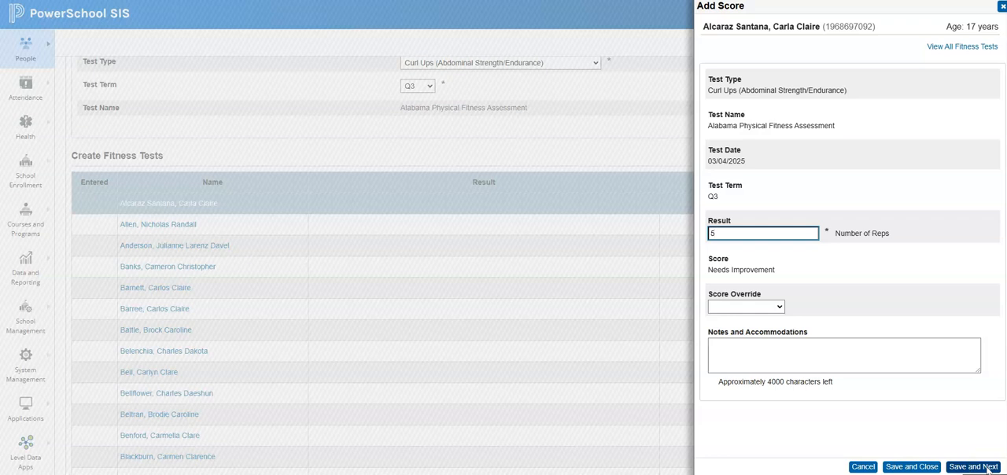
left_click(913, 467)
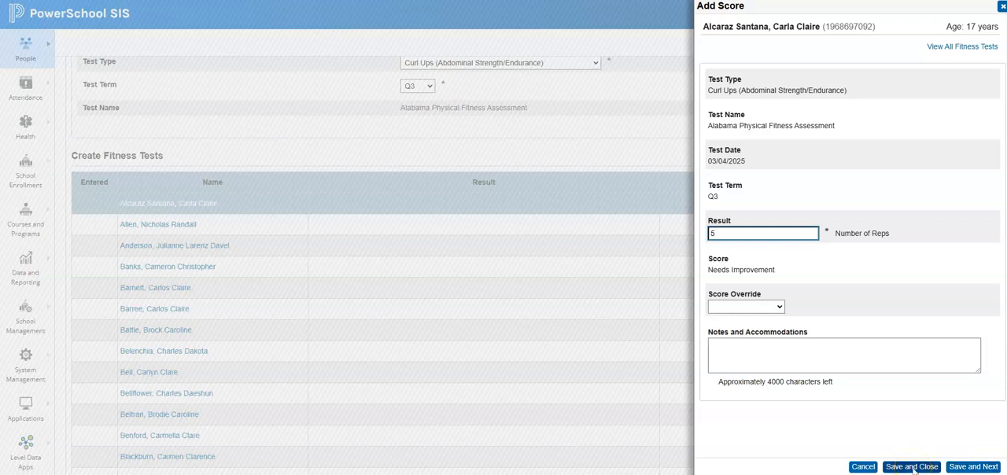
Save the first student's score and record a Curl Ups result of 7 reps for the second student in the class table
left_click(912, 468)
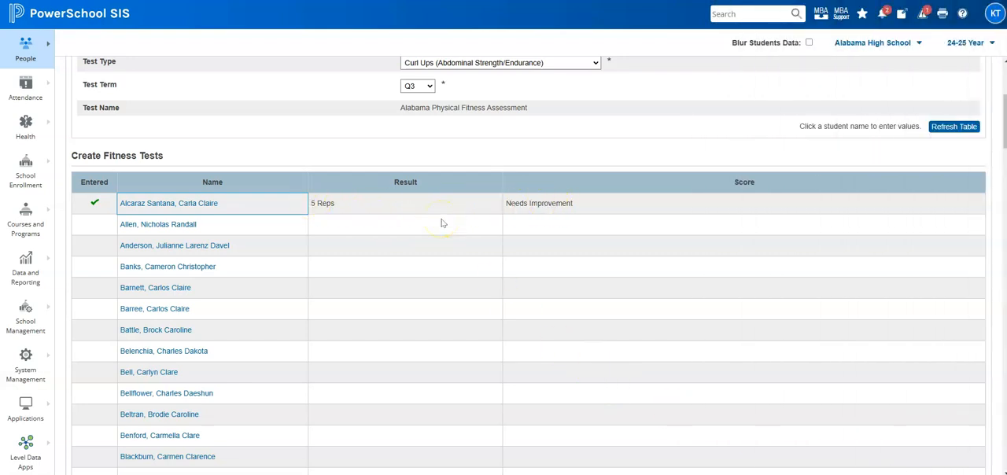
left_click(170, 226)
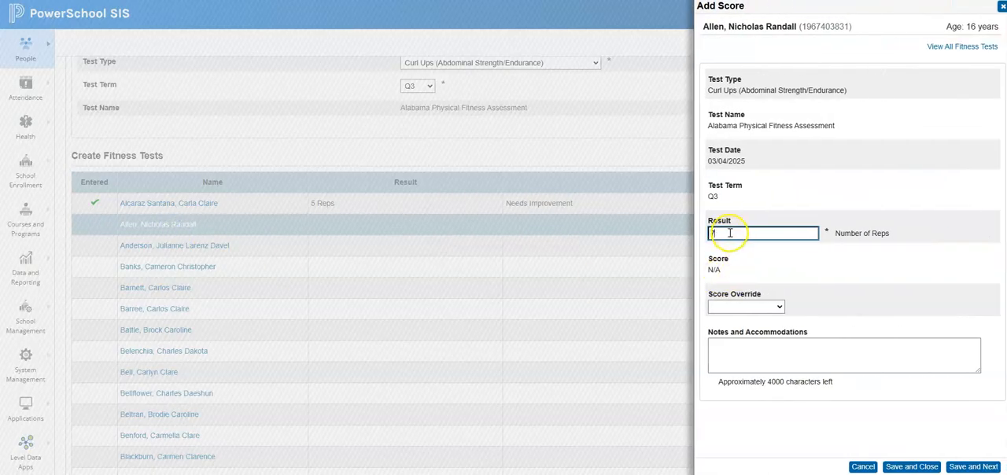
left_click(821, 267)
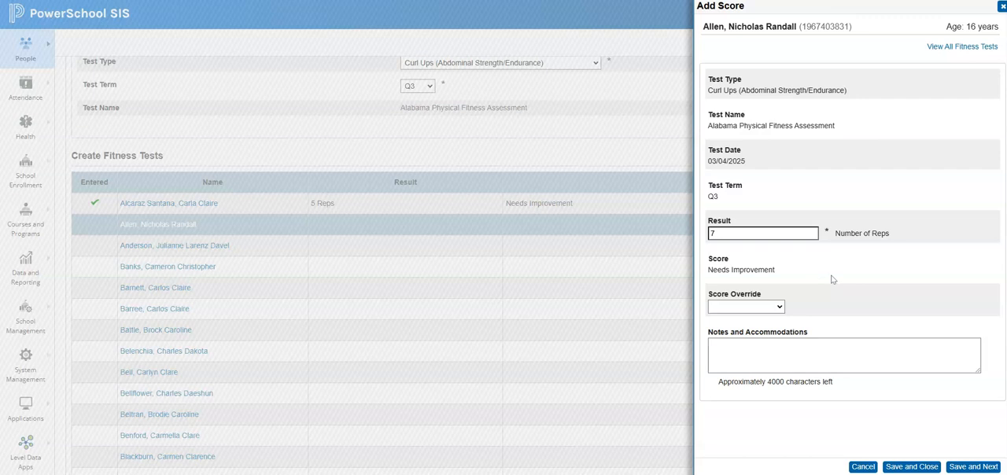
left_click(974, 467)
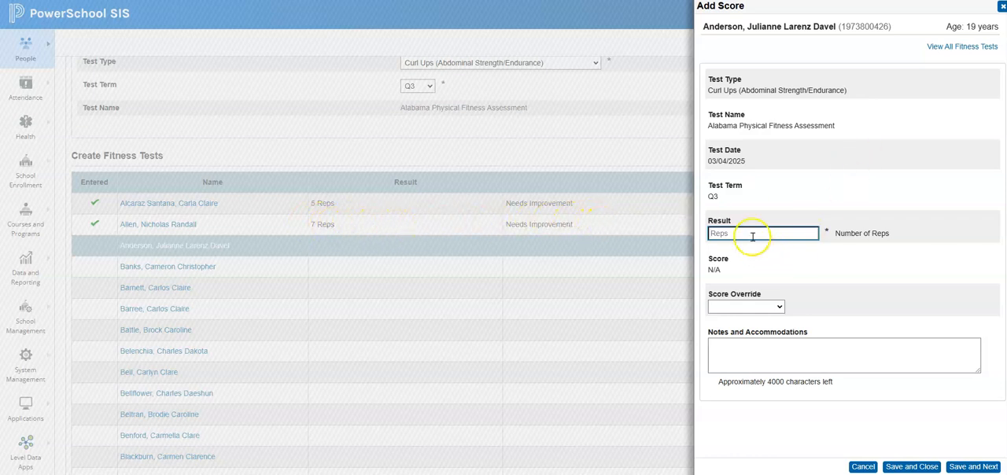
Record Curl Ups results of 10, 12 and 4 reps for the third, fourth and fifth students, leaving the sixth student's score form unfilled
type("10")
left_click(897, 254)
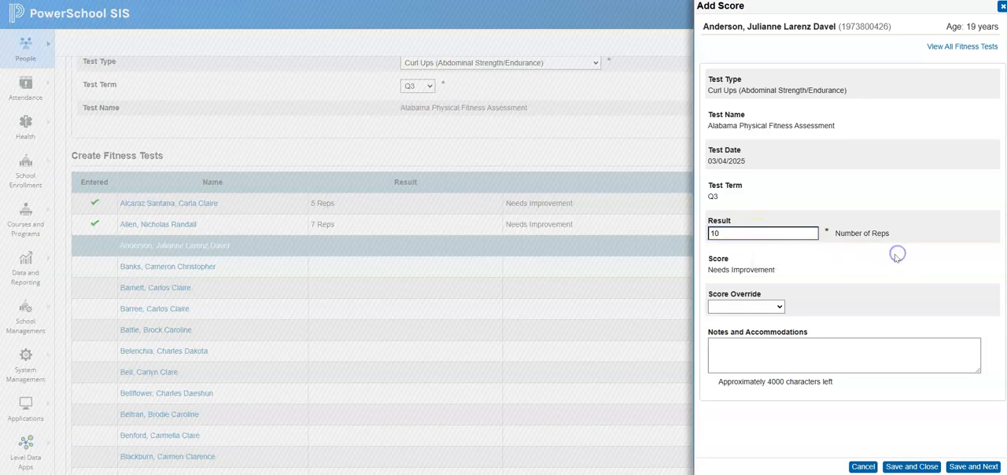
left_click(970, 470)
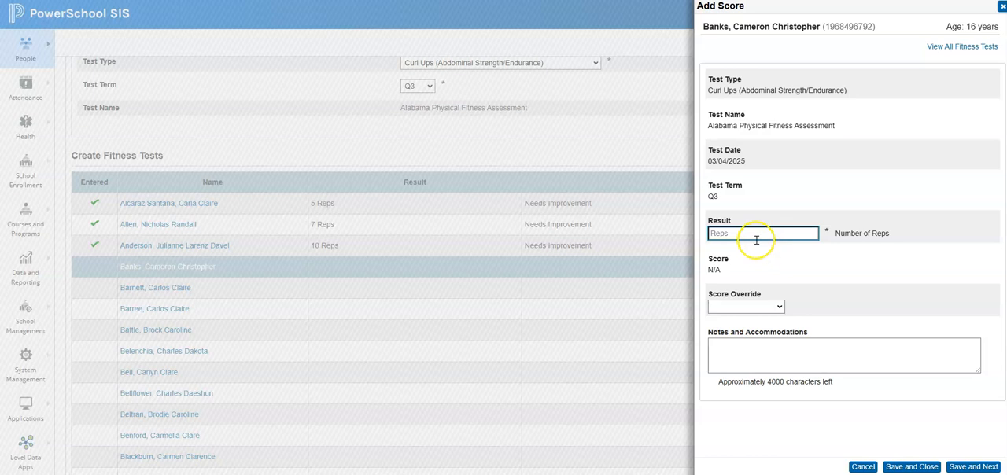
type("12")
left_click(871, 403)
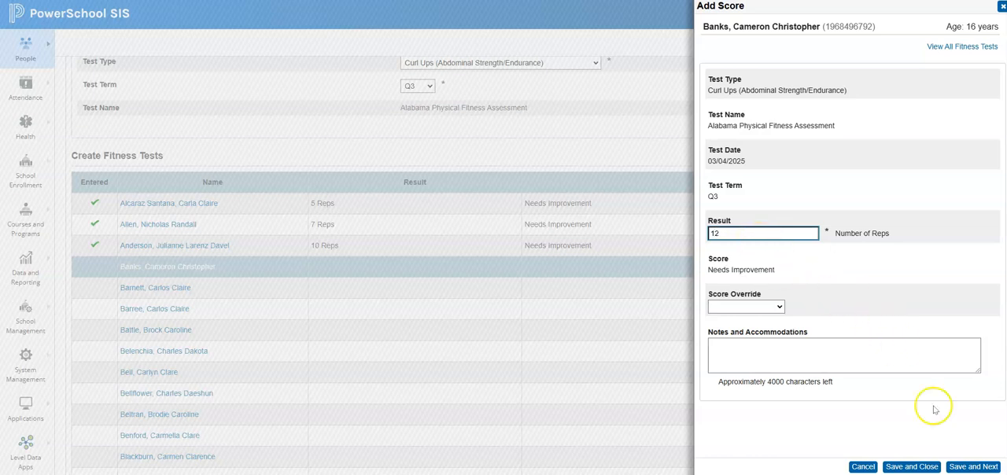
left_click(971, 467)
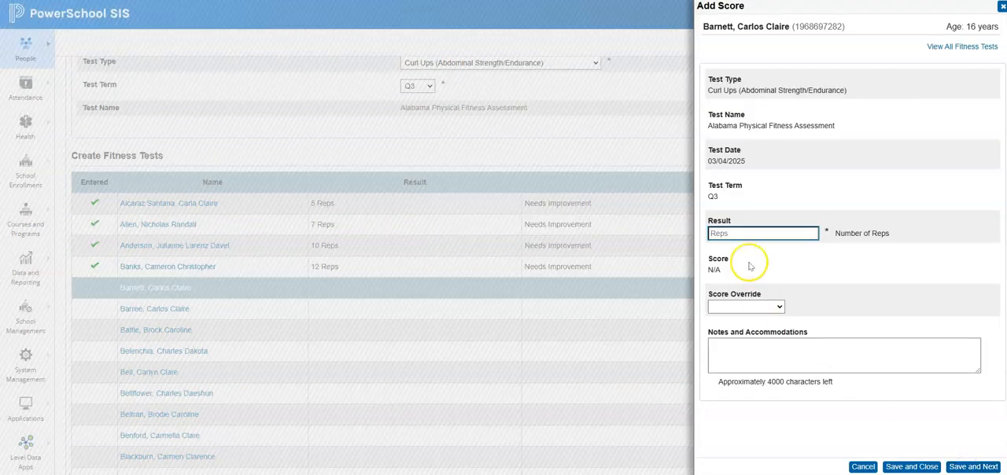
left_click(964, 466)
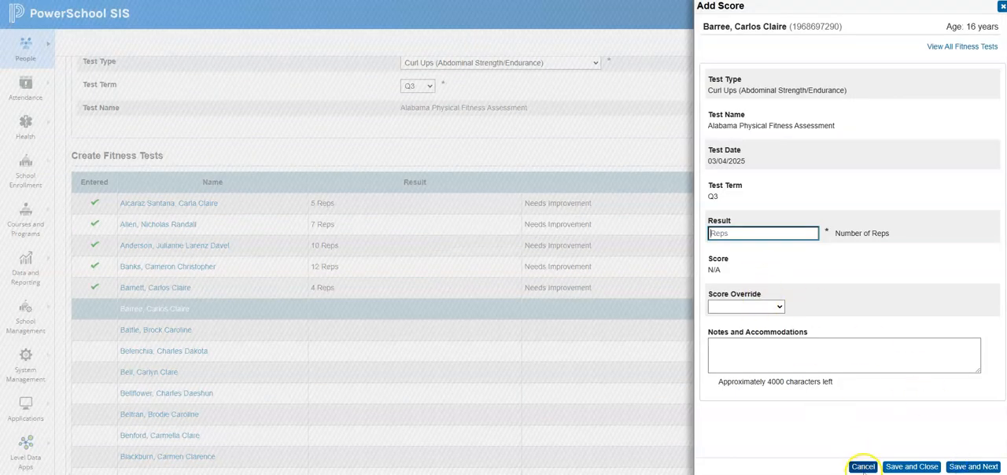
left_click(864, 468)
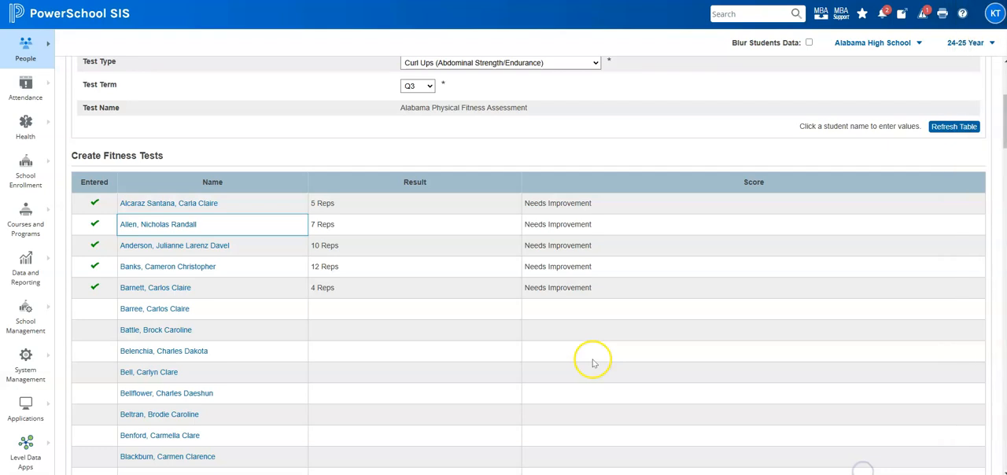
Review the saved Curl Ups results in the Create Fitness Tests table and the student selection and test settings
scroll(582, 268, "down", 3)
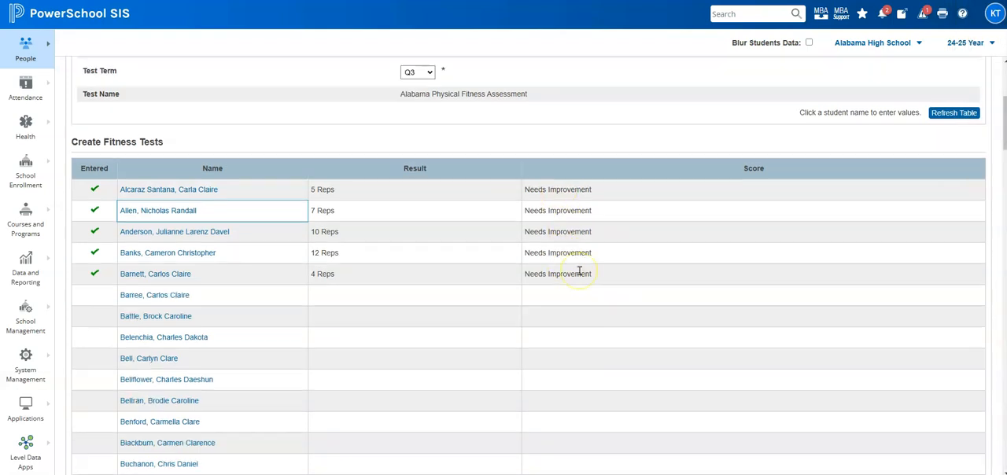
scroll(580, 275, "down", 1)
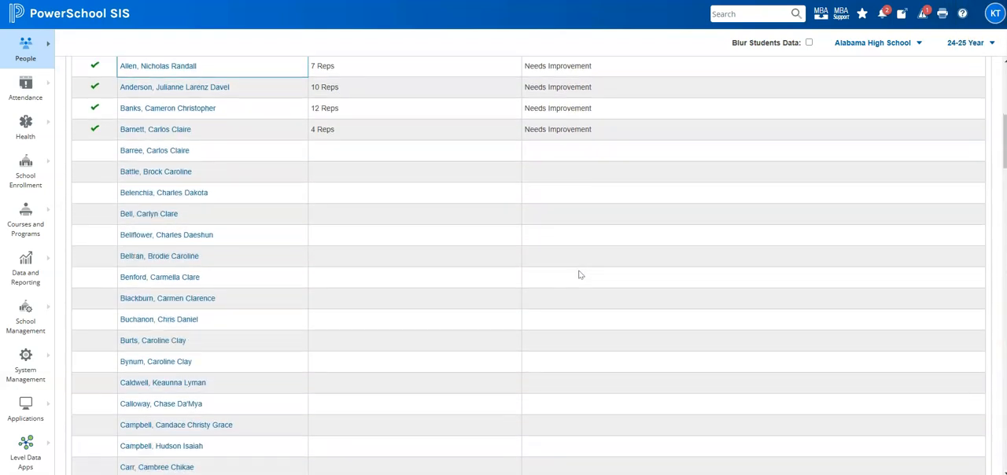
scroll(580, 275, "down", 3)
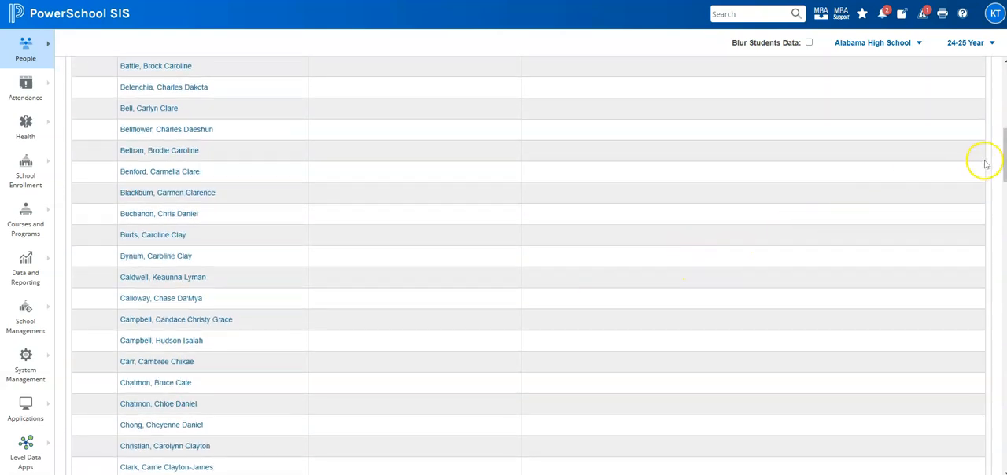
left_click_drag(1002, 150, 996, 85)
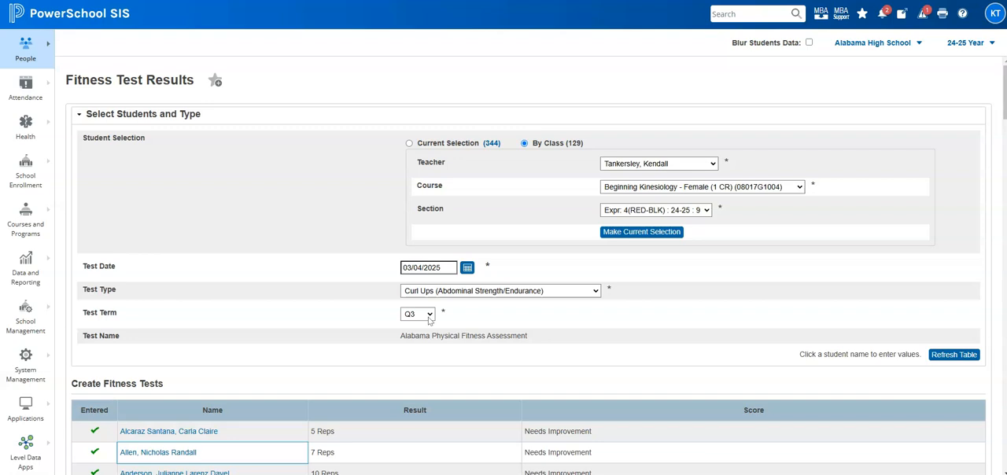
scroll(617, 361, "down", 1)
scroll(617, 359, "up", 1)
left_click(625, 362)
Switch to the teacher portal, open Student Information for Beginning Kinesiology - Female (1 CR) and look through its student list
left_click(48, 13)
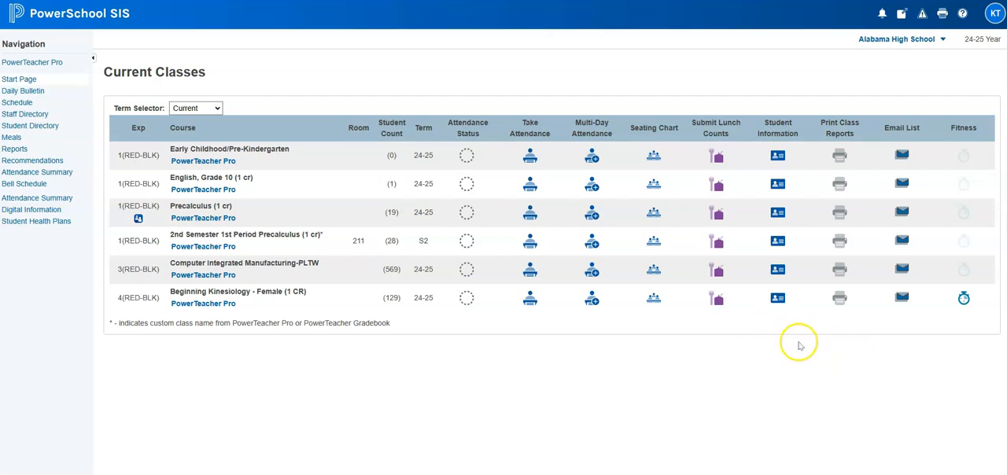
left_click(779, 303)
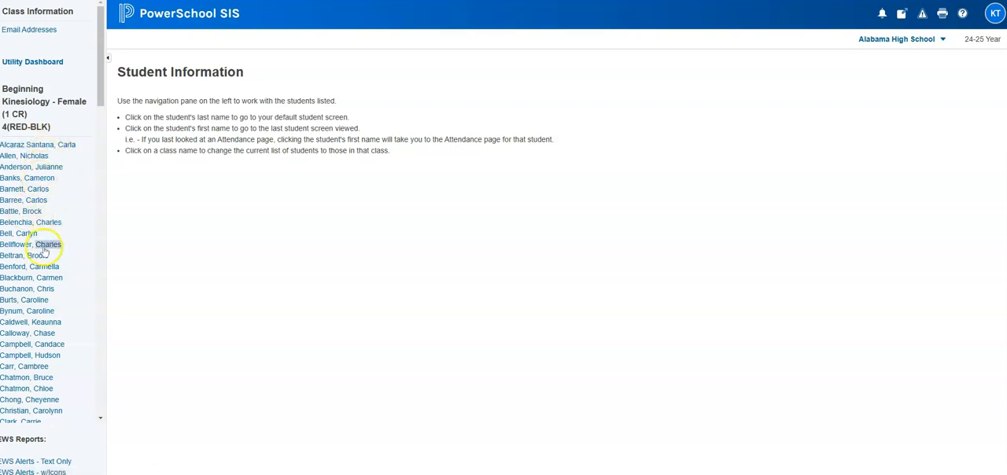
left_click_drag(101, 77, 112, 392)
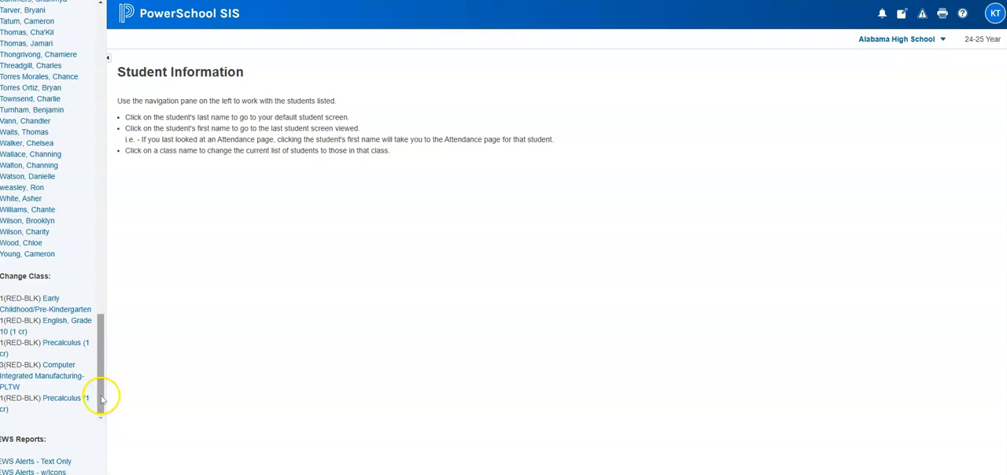
left_click_drag(101, 400, 112, 74)
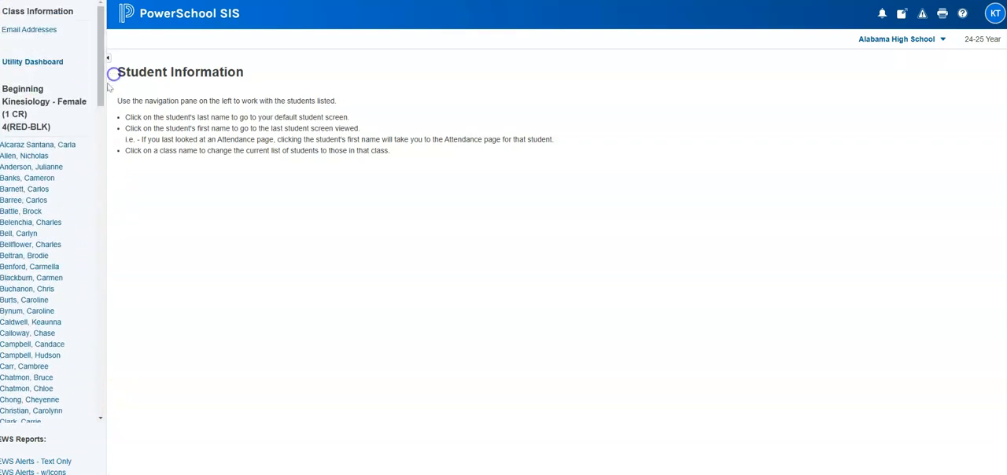
Open the Fitness screen for the fifth student in the class list
left_click(39, 190)
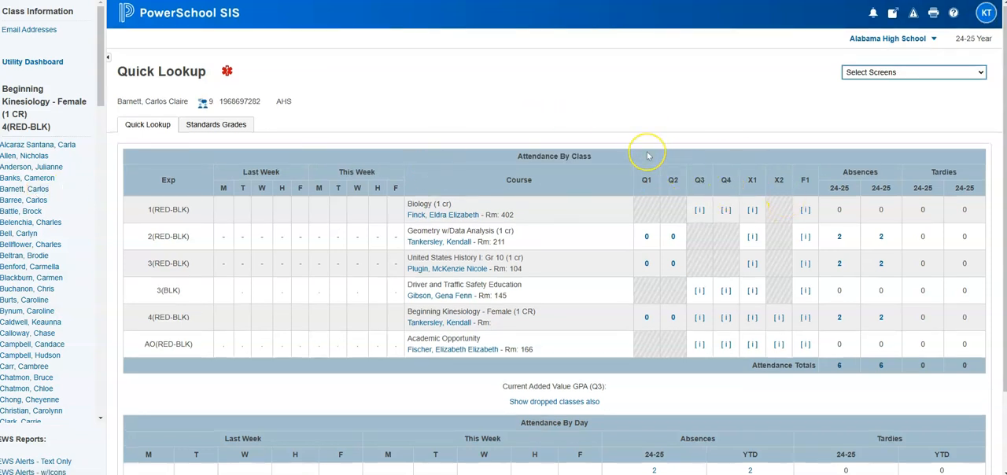
left_click(911, 74)
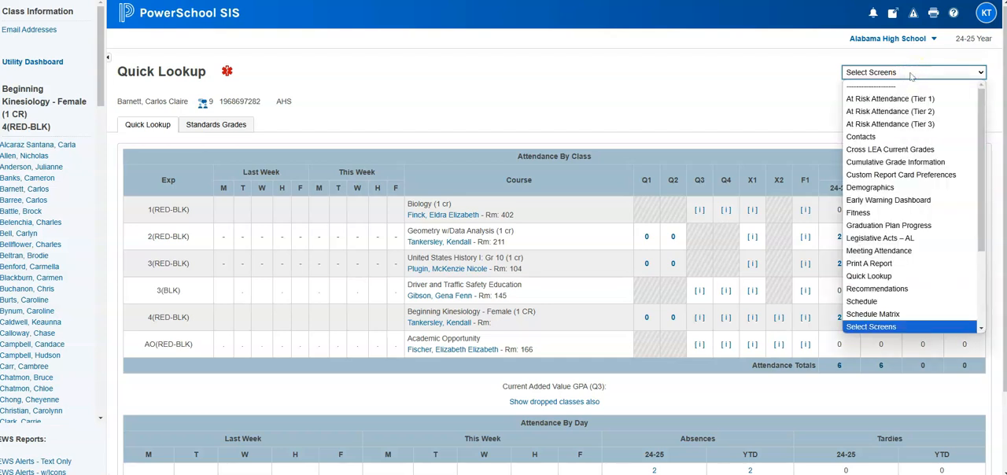
left_click(895, 214)
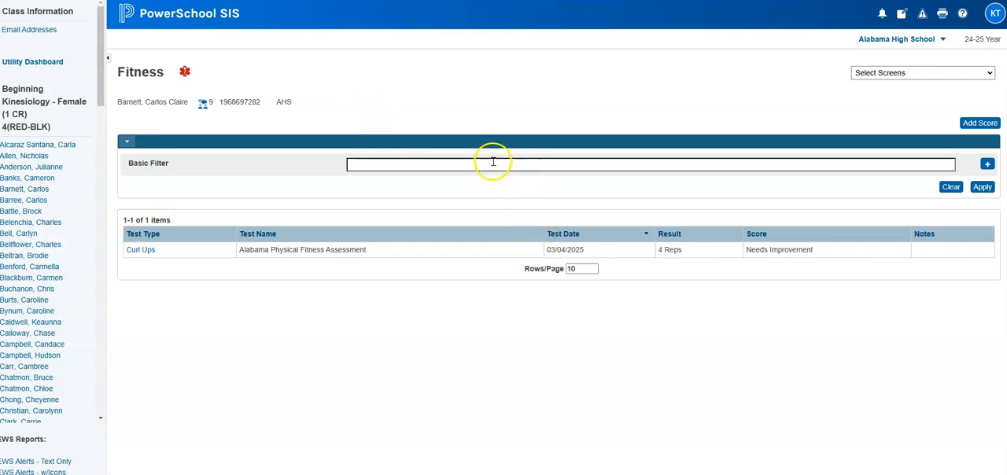
Add a Test Date filter row to the student's fitness results and remove it again without applying it
left_click(416, 158)
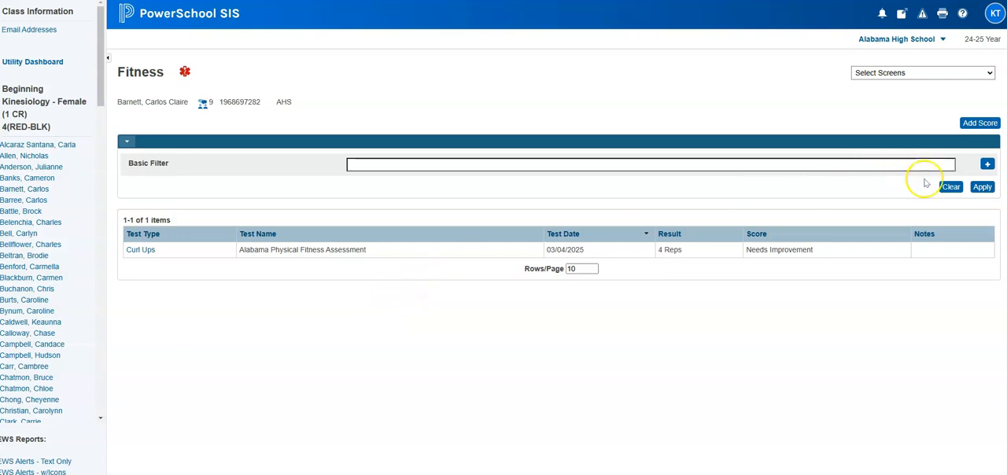
left_click(987, 165)
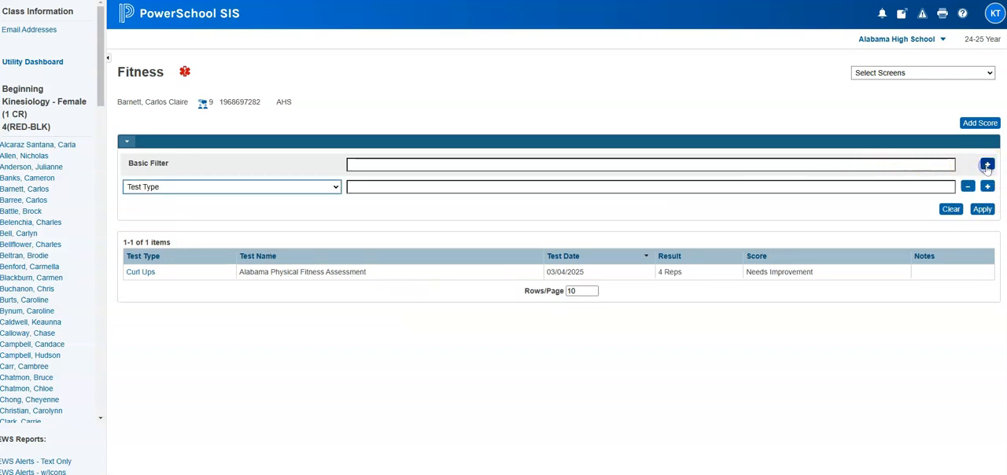
left_click(207, 186)
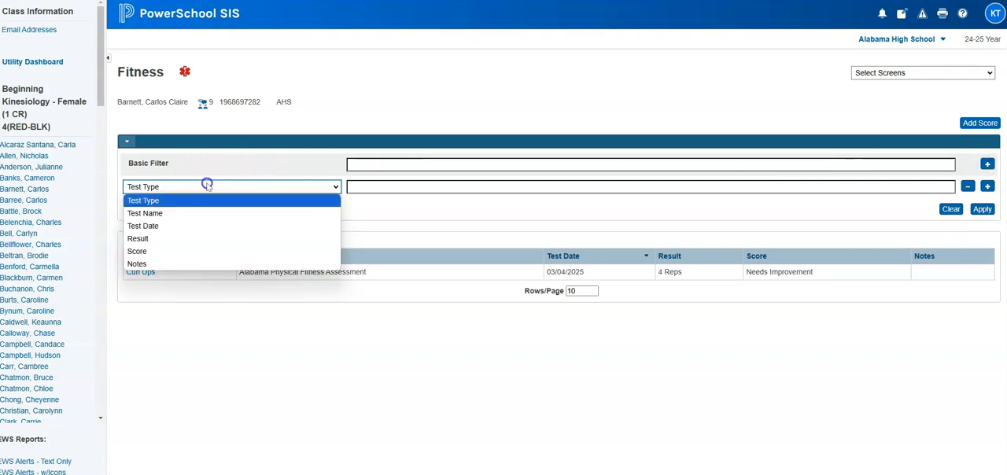
left_click(225, 226)
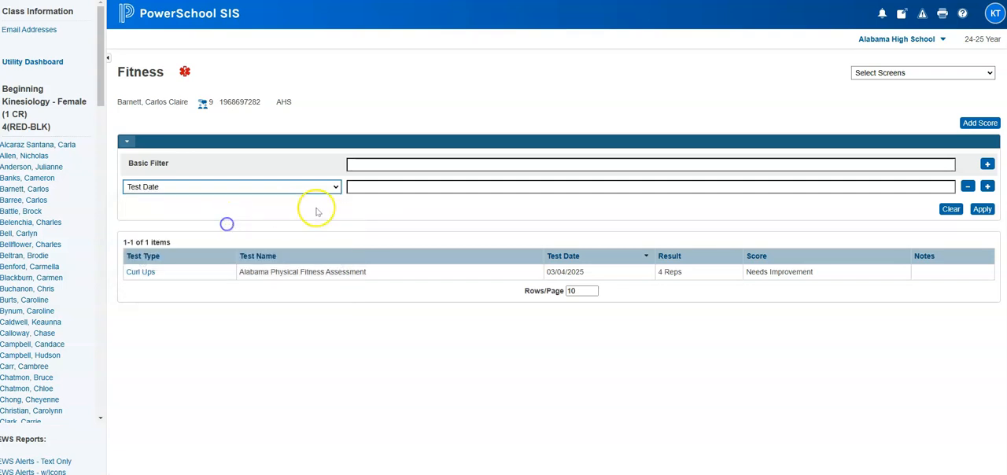
left_click(378, 189)
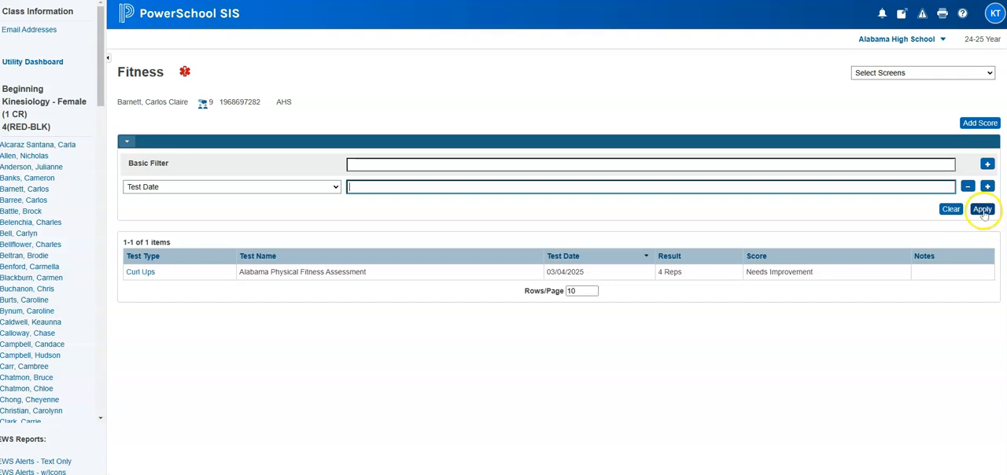
left_click(968, 187)
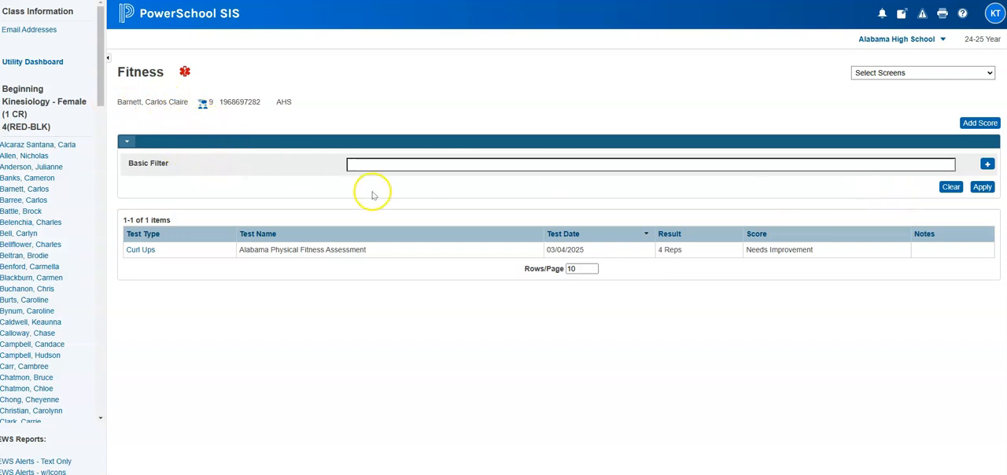
Start a new fitness score with test type Rt. Angle Push-Ups (Muscular Strength/Endurance), keeping the test date at 03/04/2025
left_click(980, 124)
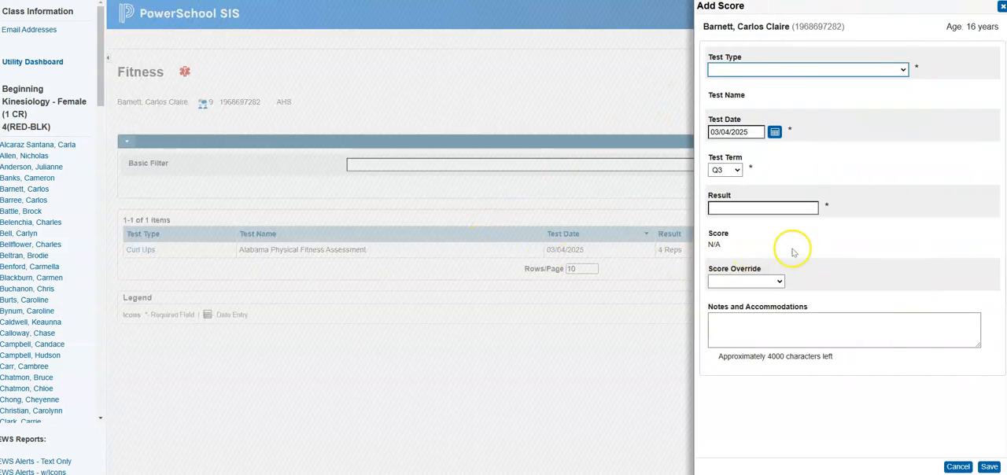
left_click(853, 69)
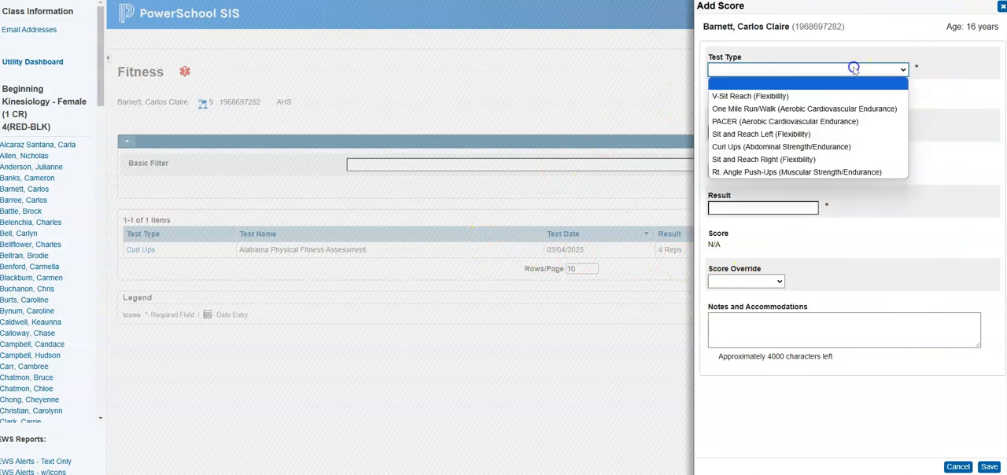
left_click(810, 171)
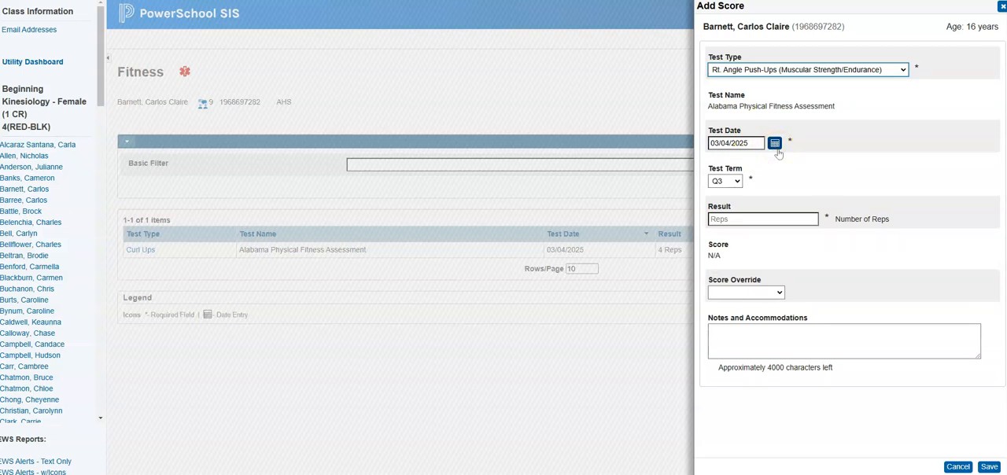
left_click(775, 144)
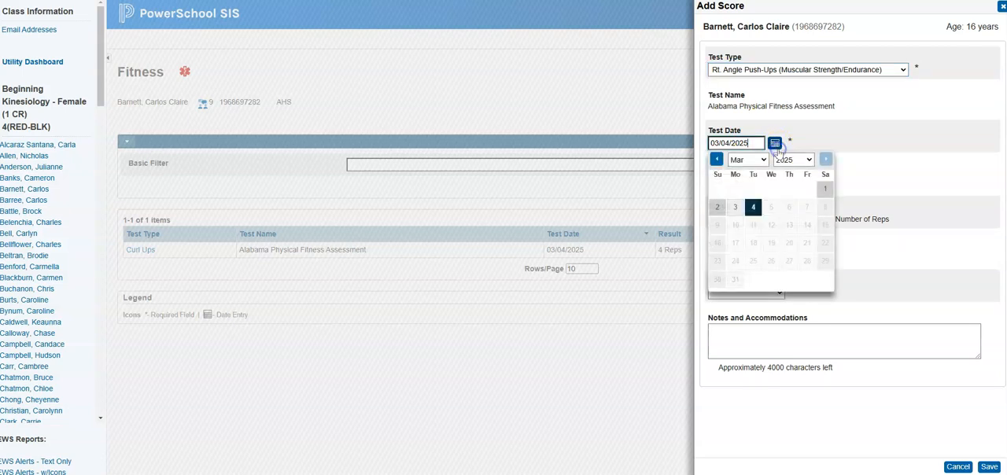
left_click(899, 163)
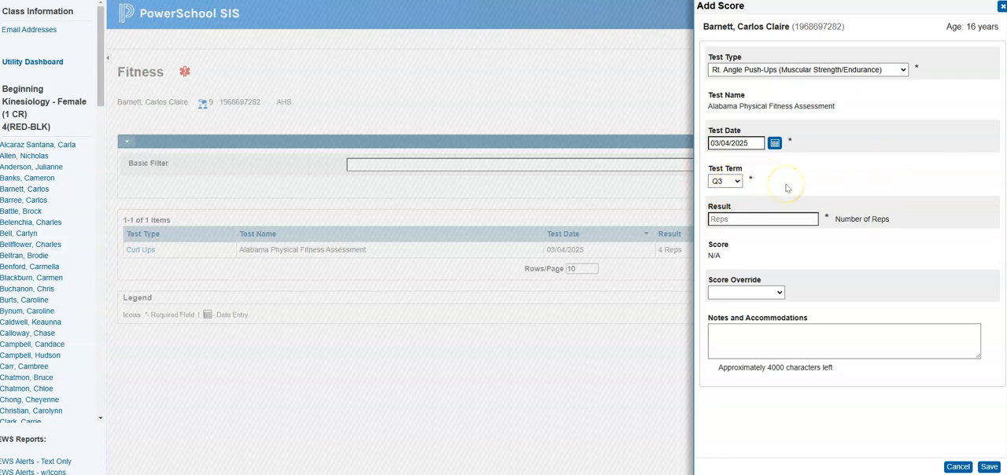
Enter a result of 4 reps, review the Score Override options without choosing one, and save the score
left_click(720, 219)
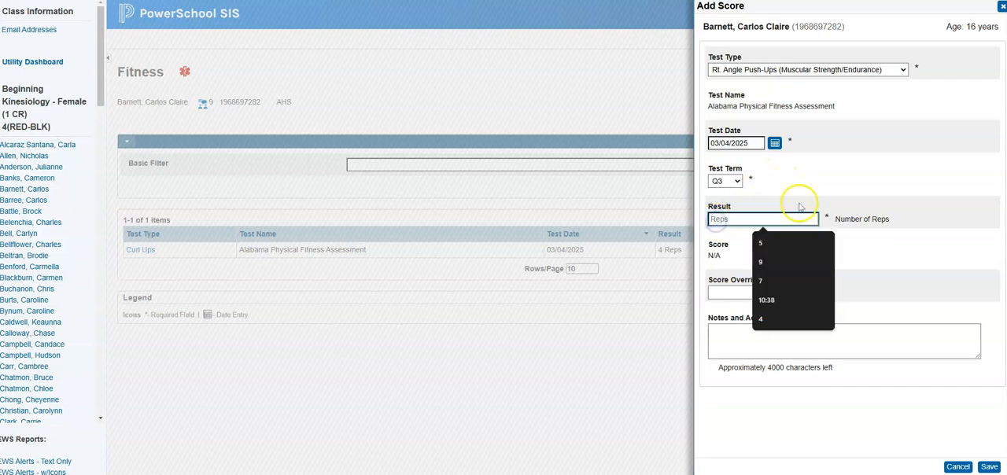
left_click(820, 192)
left_click_drag(884, 219, 836, 227)
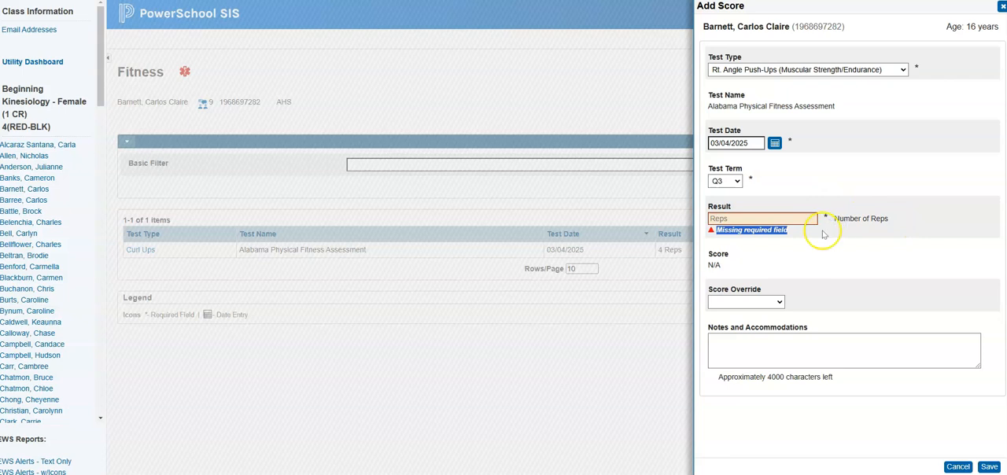
left_click(823, 234)
left_click(744, 221)
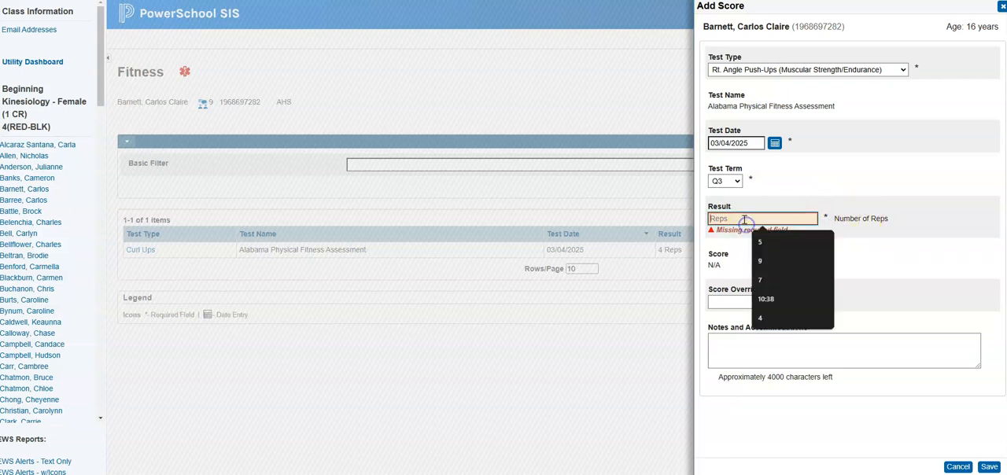
type("4")
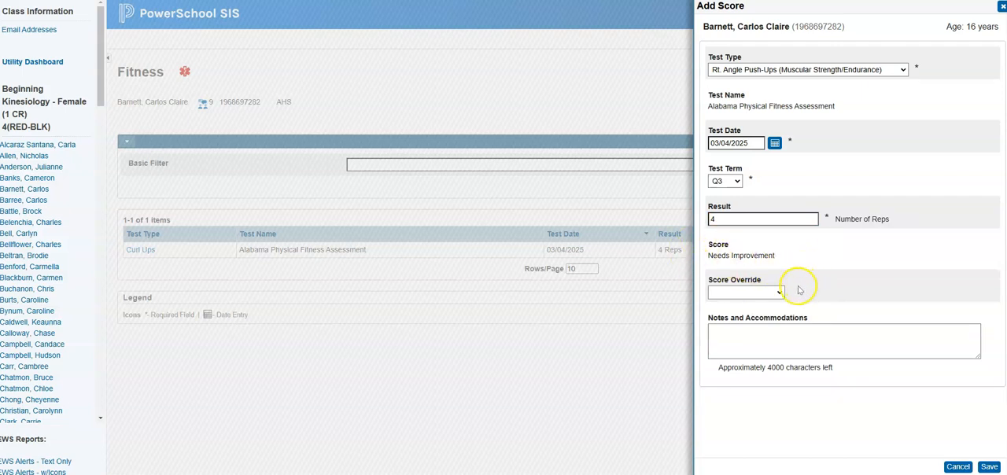
left_click(751, 294)
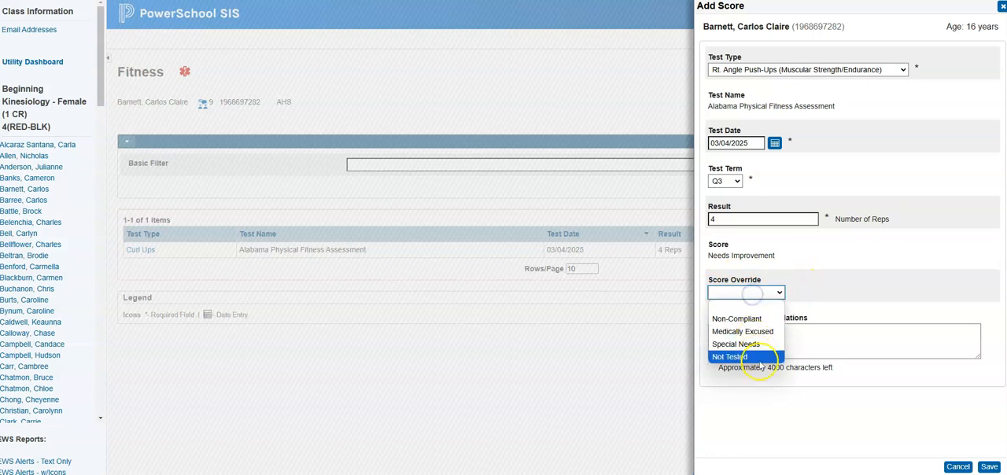
left_click(825, 295)
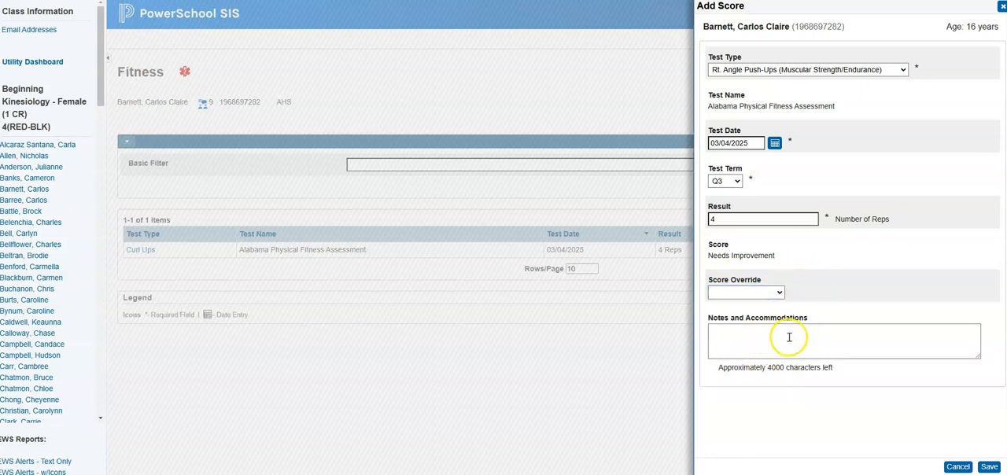
left_click(989, 468)
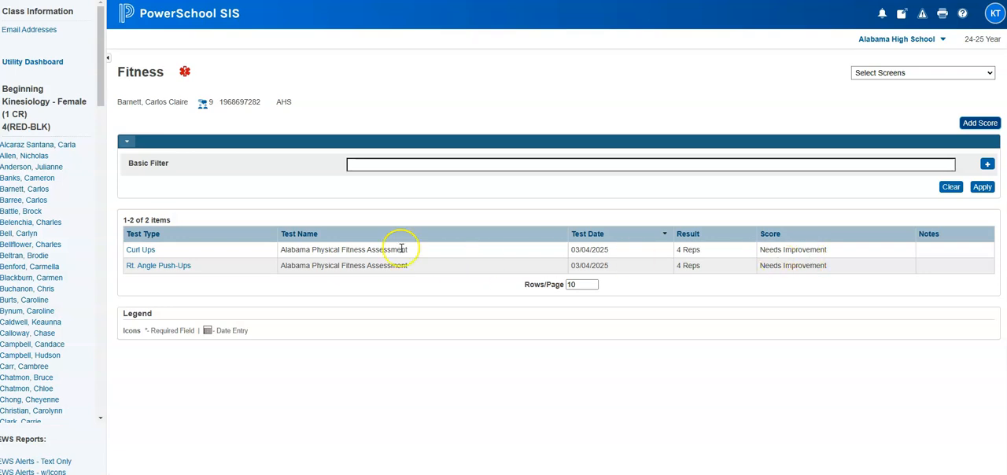
View the seventh student's fitness results, then return to the start page and open Fitness Tests for Beginning Kinesiology - Female (1 CR)
left_click(33, 211)
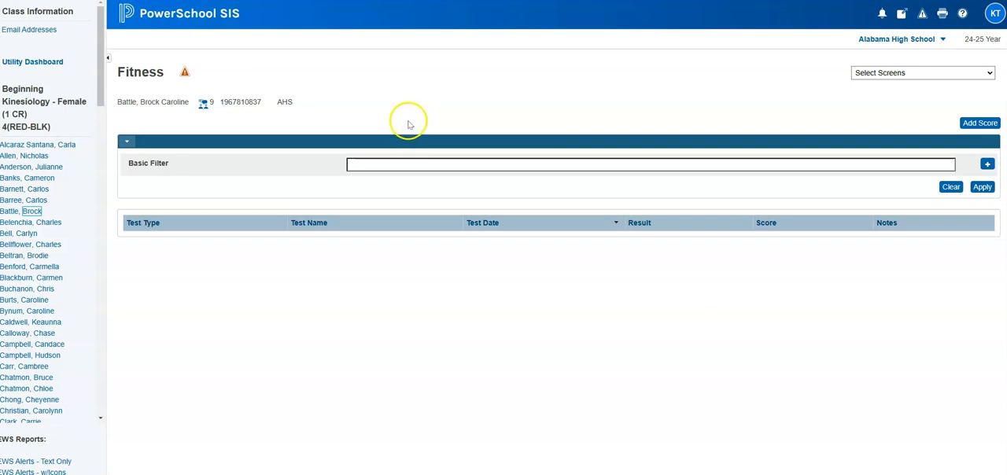
left_click(216, 16)
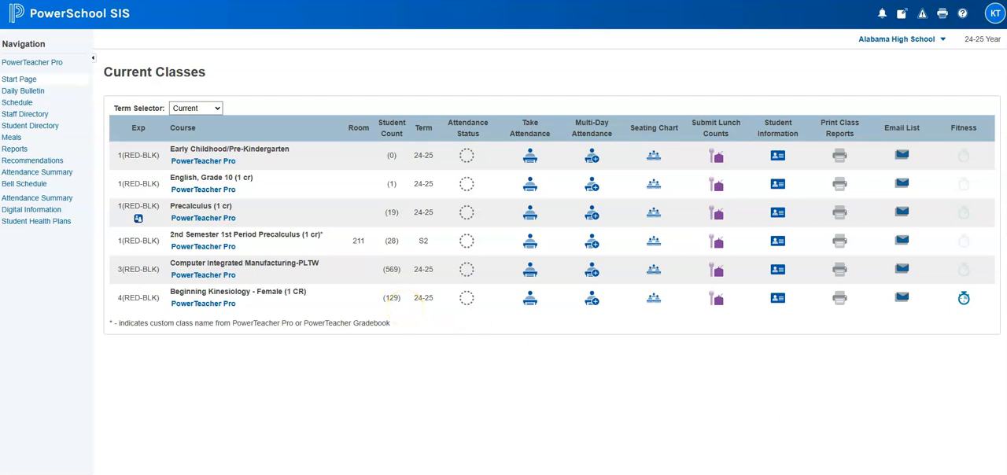
left_click(965, 303)
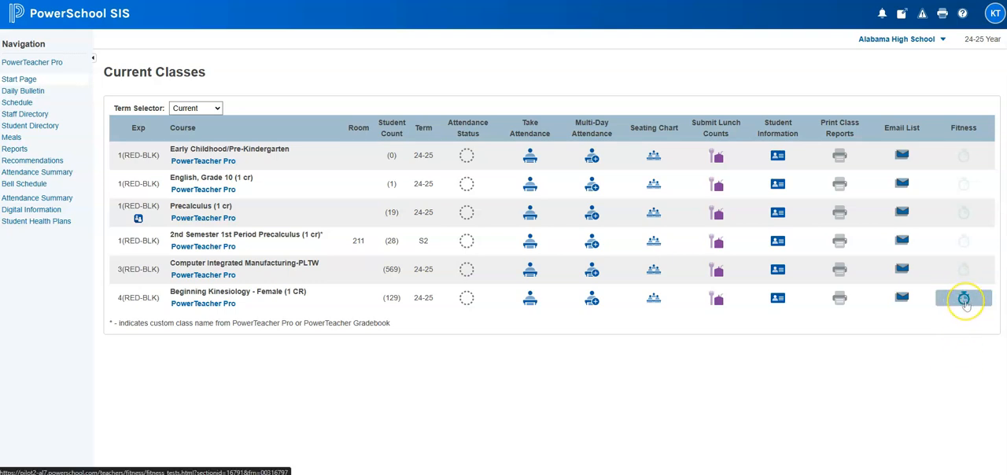
left_click(965, 304)
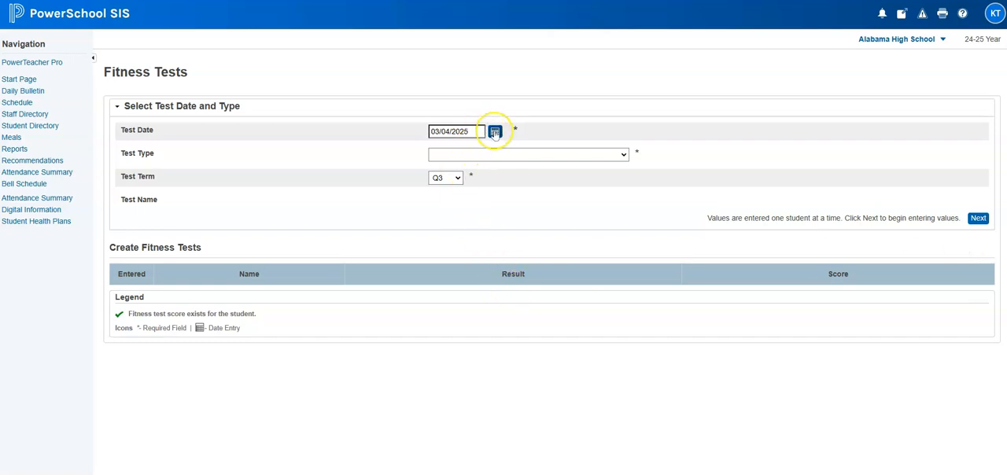
Choose test type Rt. Angle Push-Ups (Muscular Strength/Endurance), keep date 03/04/2025 and term Q3, and load the class list for score entry
left_click(483, 155)
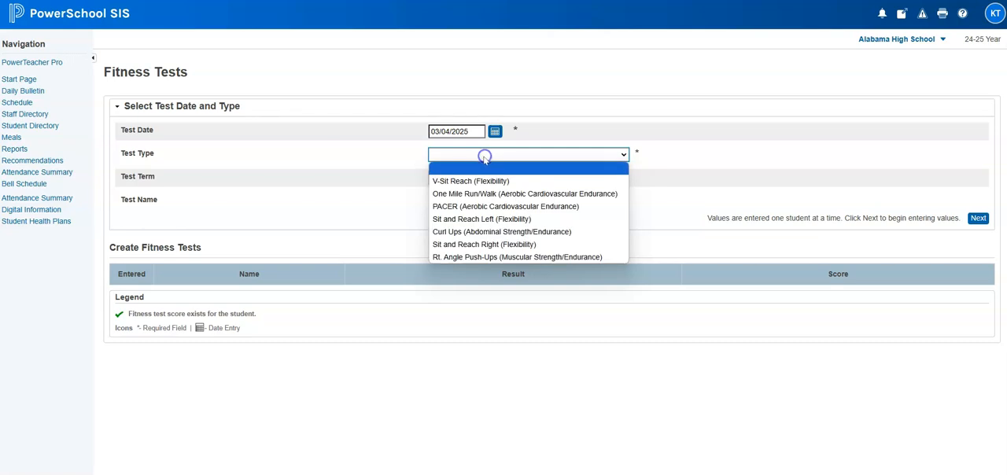
left_click(480, 257)
left_click(445, 182)
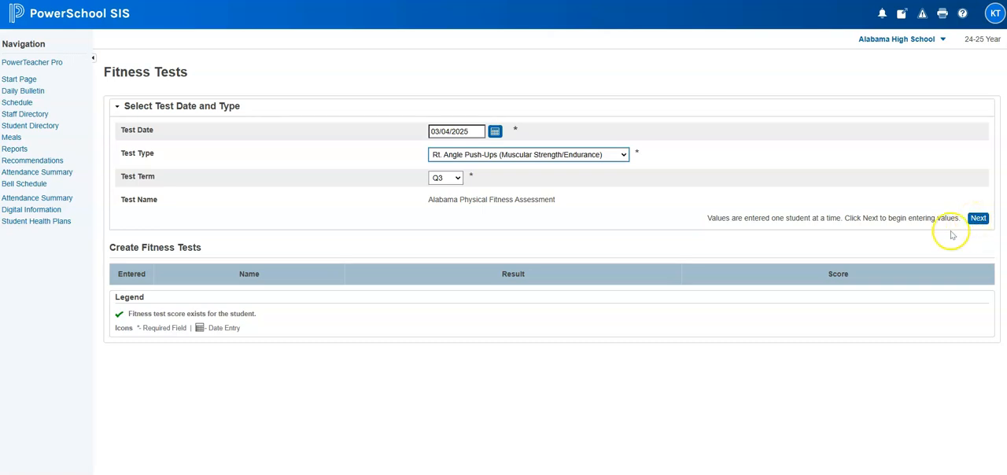
left_click(979, 221)
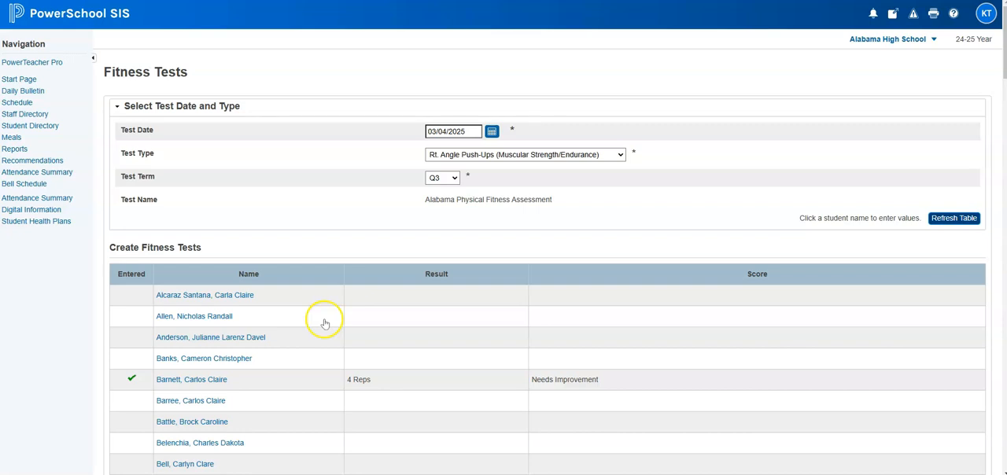
Enter 5 reps as the push-up result for the first student in the class, then save and close the entry
left_click(189, 297)
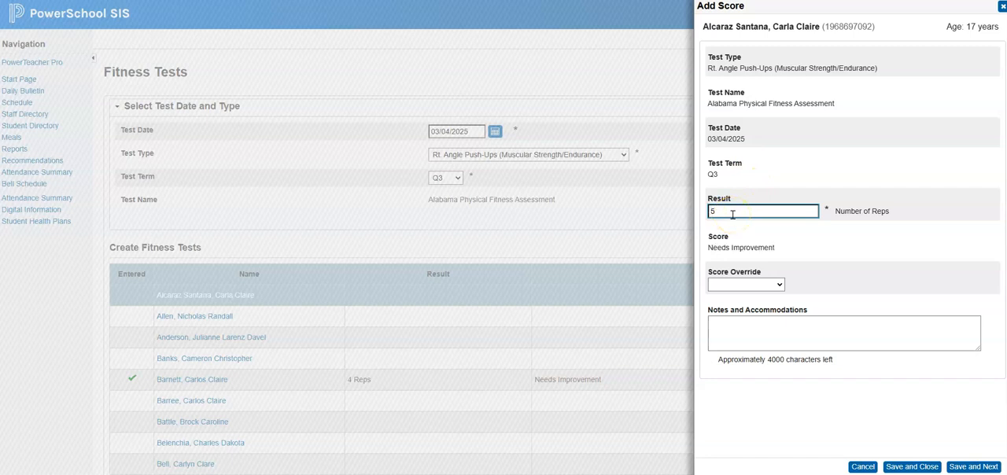
left_click(888, 257)
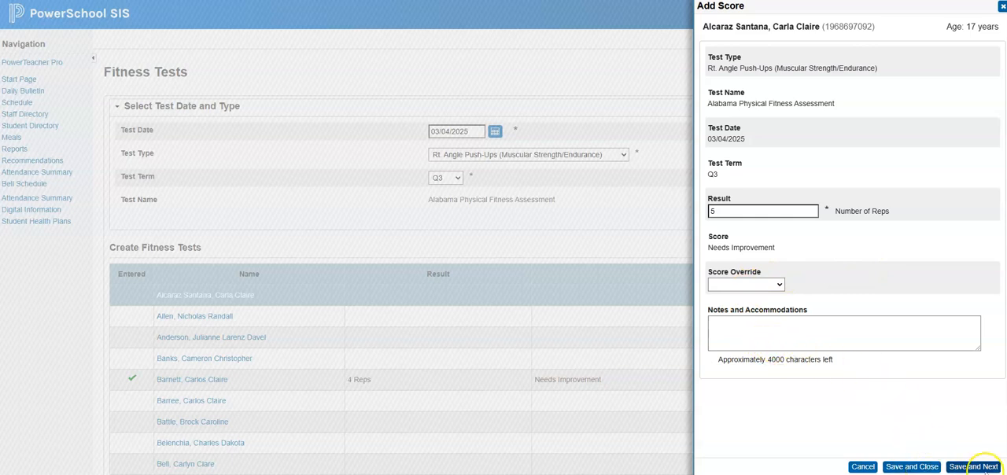
left_click(909, 468)
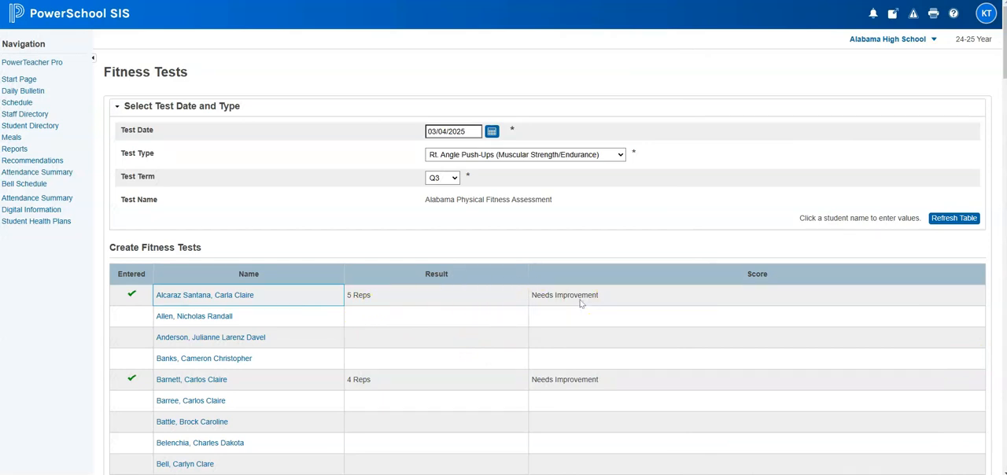
Enter push-up results of 6, 7 and 8 reps for the second, third and fourth students, saving and advancing after each
left_click(209, 318)
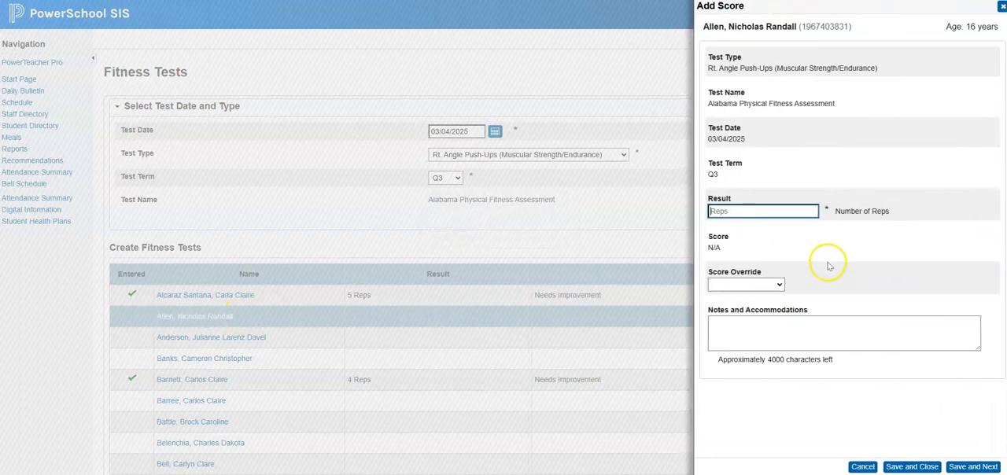
left_click(866, 256)
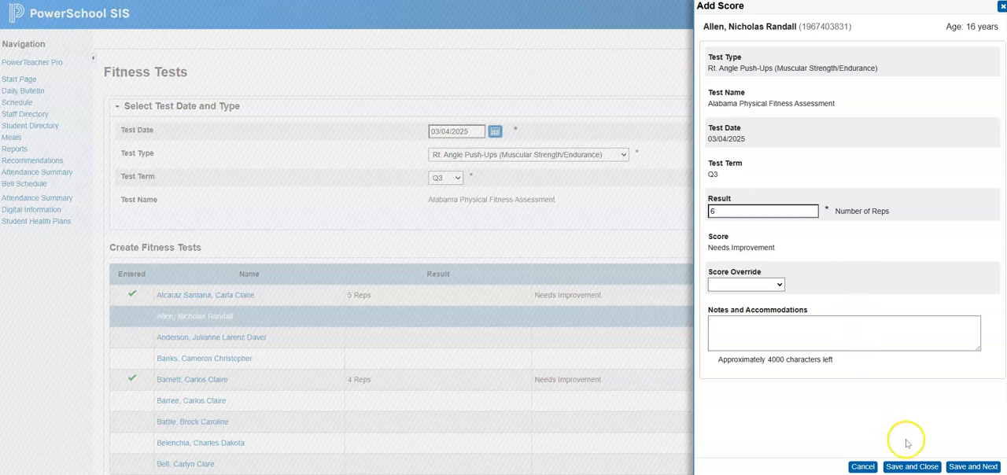
left_click(969, 468)
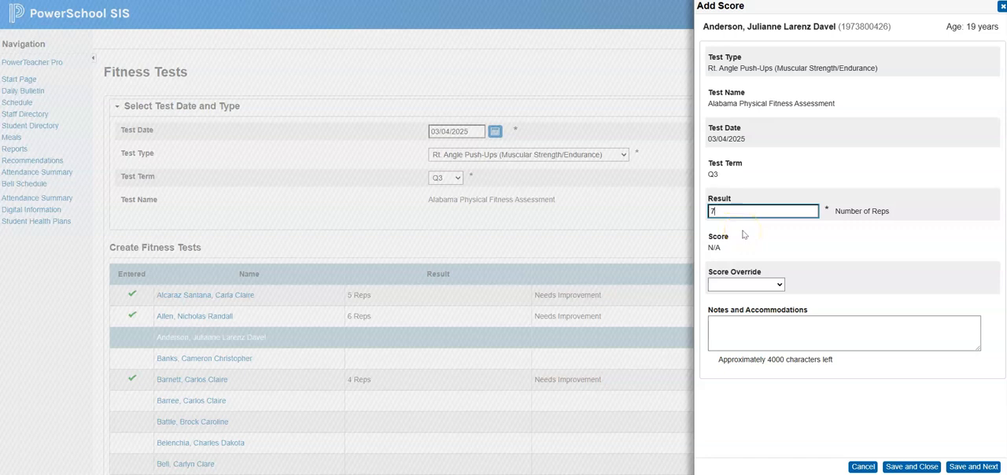
left_click(988, 468)
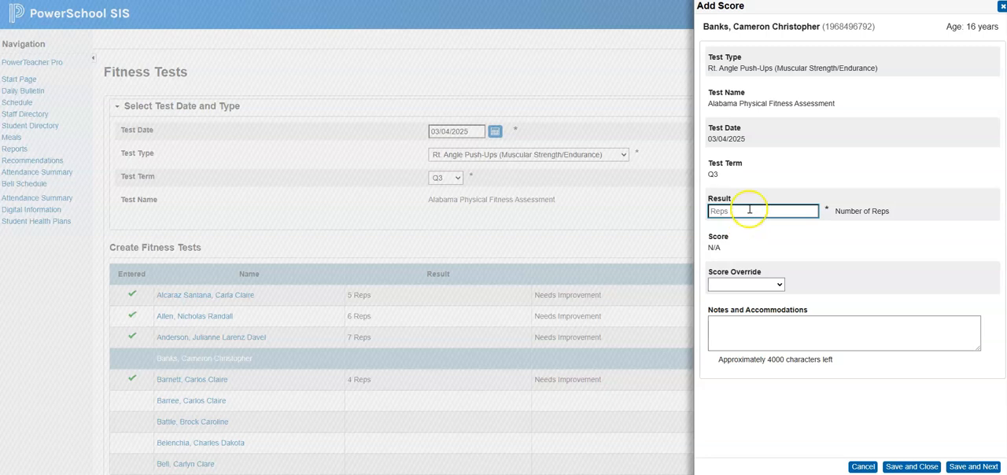
left_click(908, 269)
left_click(985, 468)
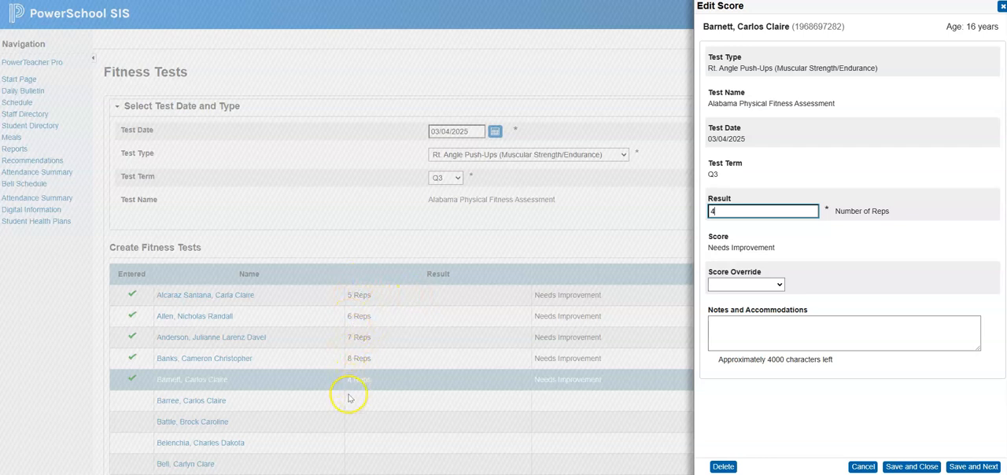
Save the fifth student's existing score, enter and save 10 reps for the sixth student, and cancel the seventh student's entry
left_click(973, 466)
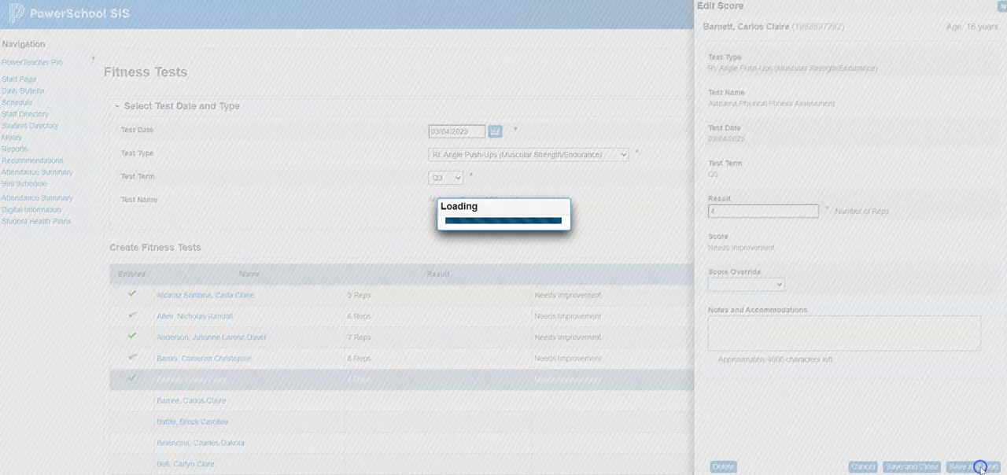
type("10")
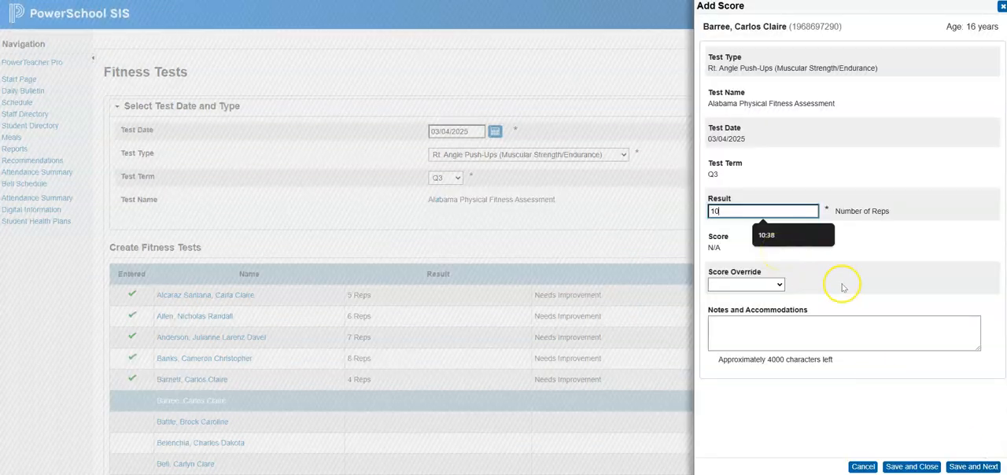
left_click(974, 467)
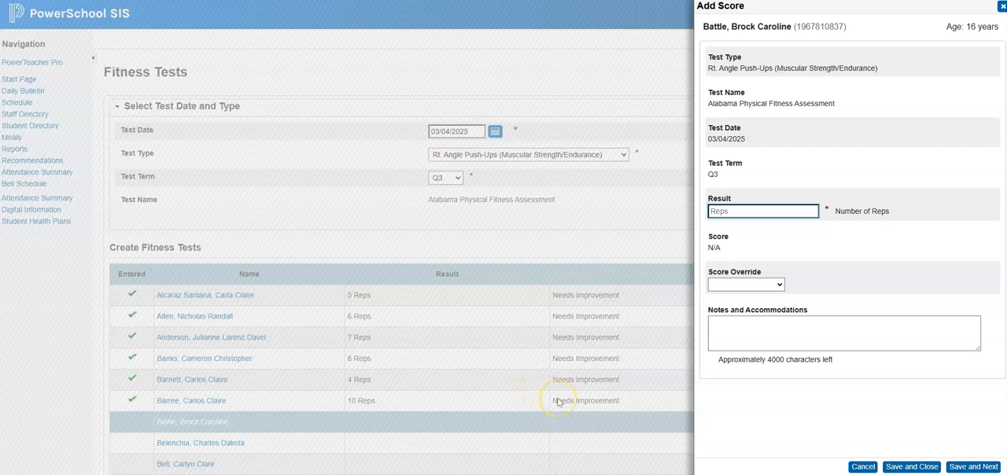
left_click(861, 467)
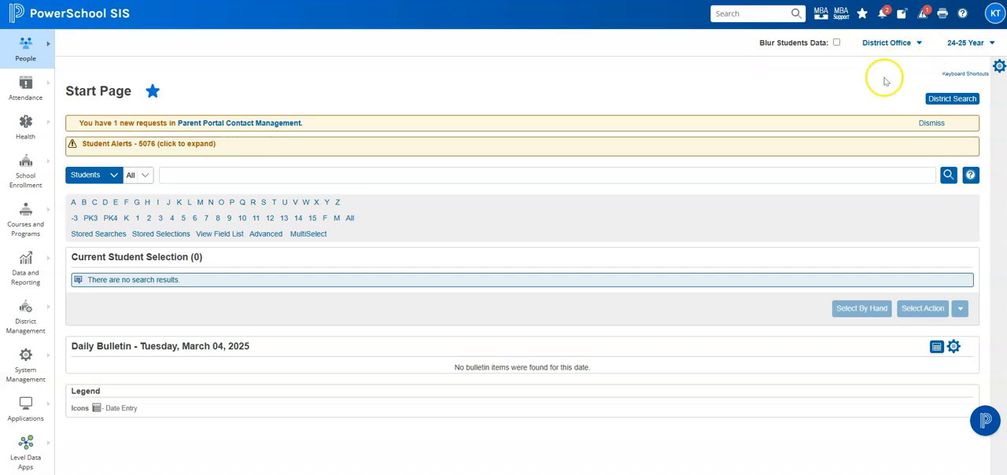
Switch to the administrator portal at District Office level and open the district's Courses page
left_click(26, 310)
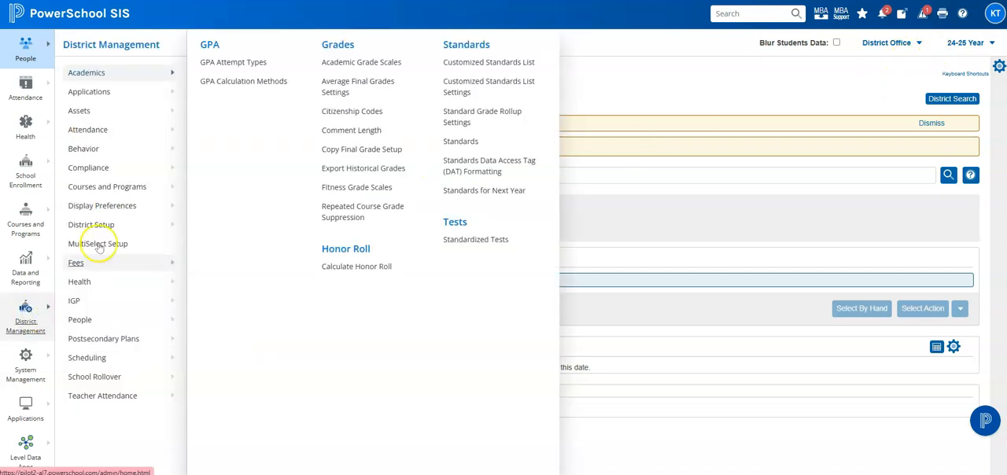
left_click(107, 188)
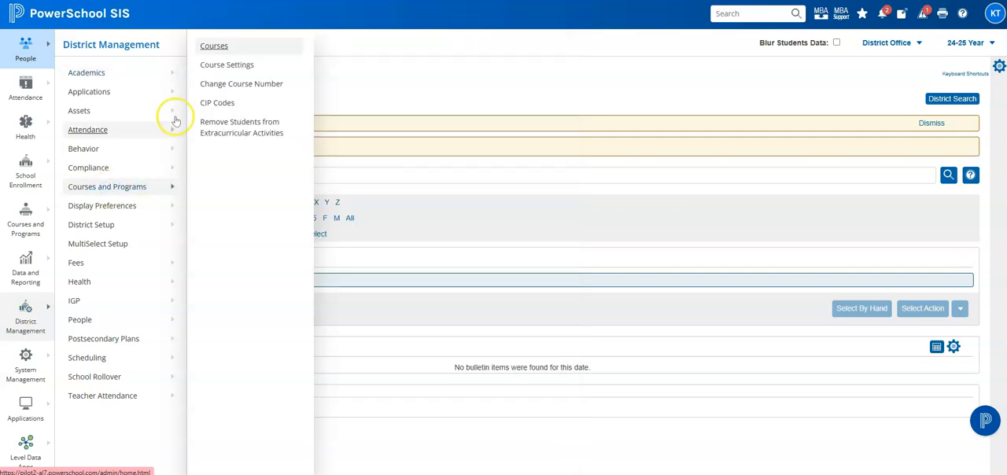
left_click(214, 46)
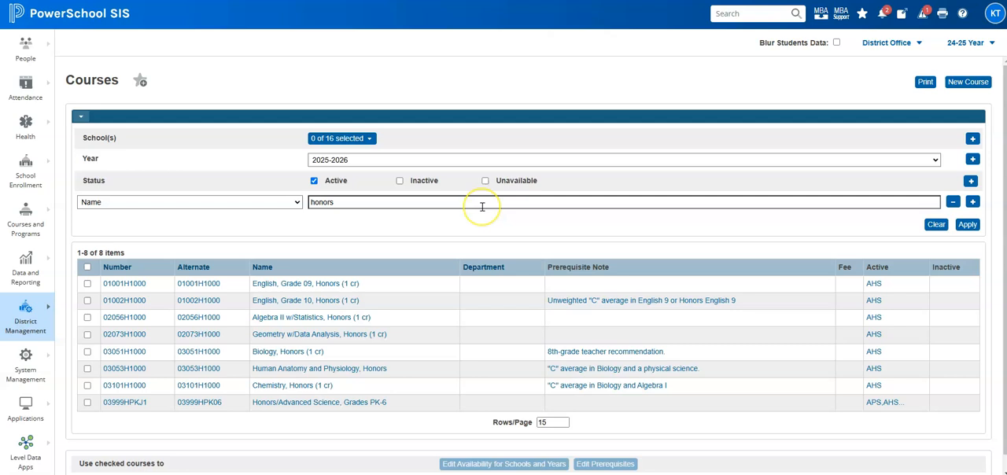
Filter the active 2025-2026 courses by the name "beginning"
left_click(296, 203)
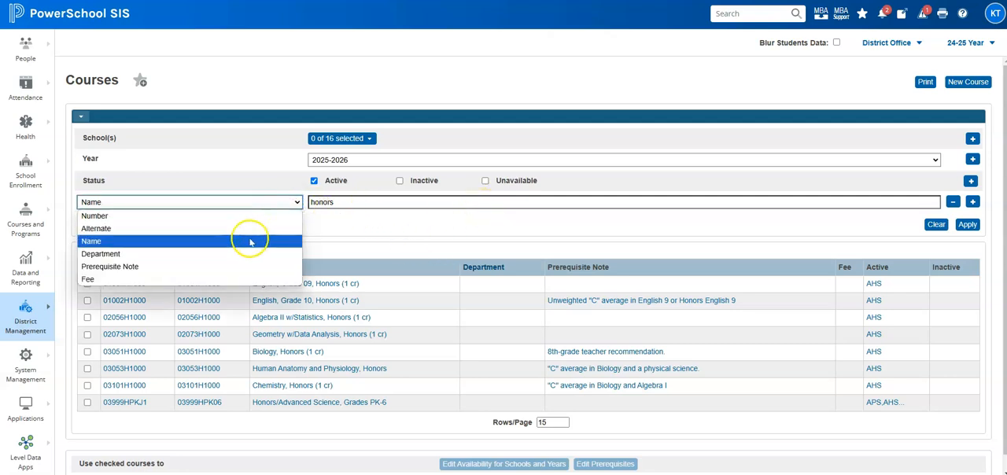
left_click(366, 202)
double_click(366, 202)
type("beginning")
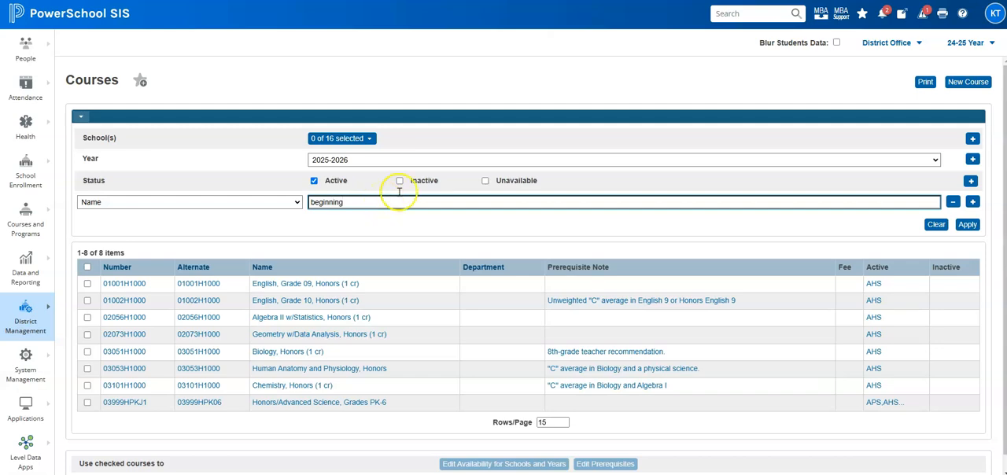
left_click(967, 224)
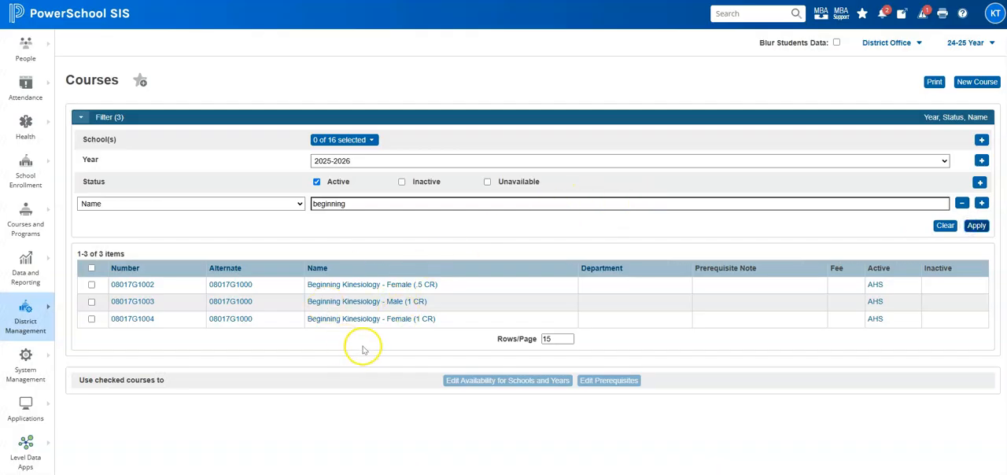
Open Beginning Kinesiology - Female (.5 CR), keep Use the Course for Fitness Tests enabled in its general settings, and submit the course
left_click(141, 287)
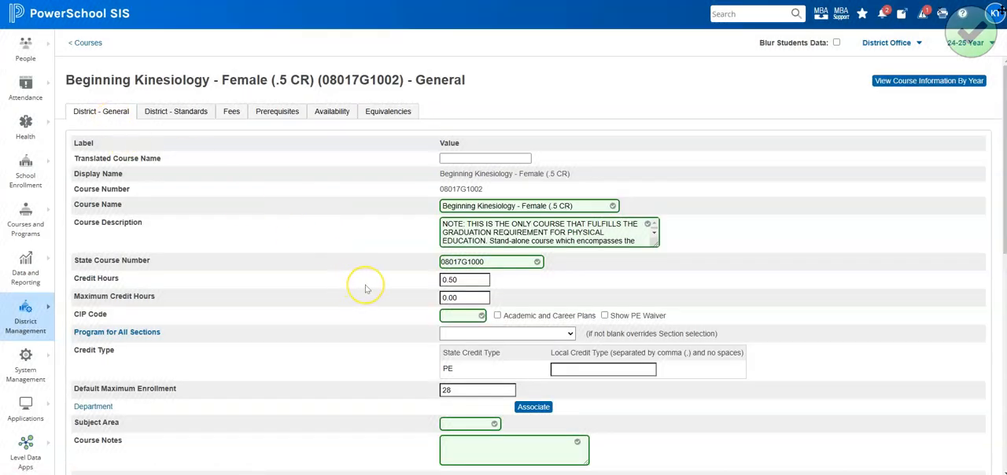
scroll(365, 288, "down", 5)
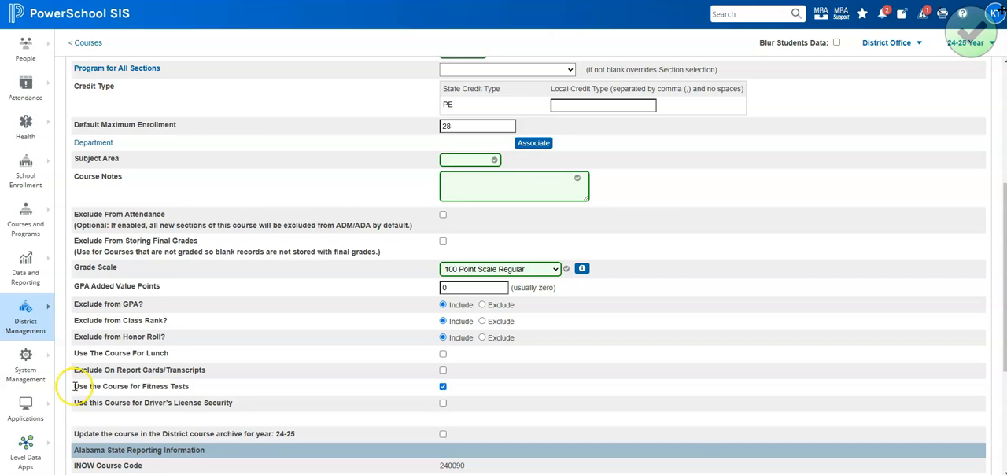
left_click_drag(73, 386, 210, 385)
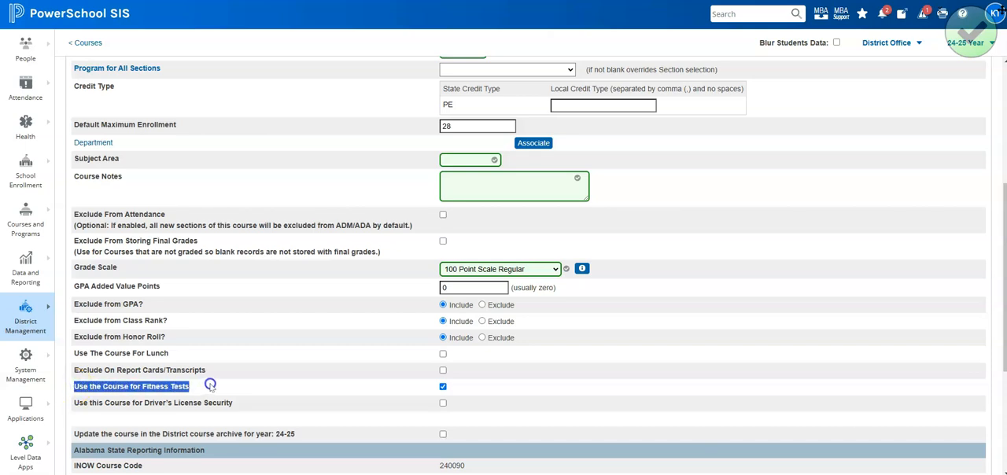
left_click(460, 390)
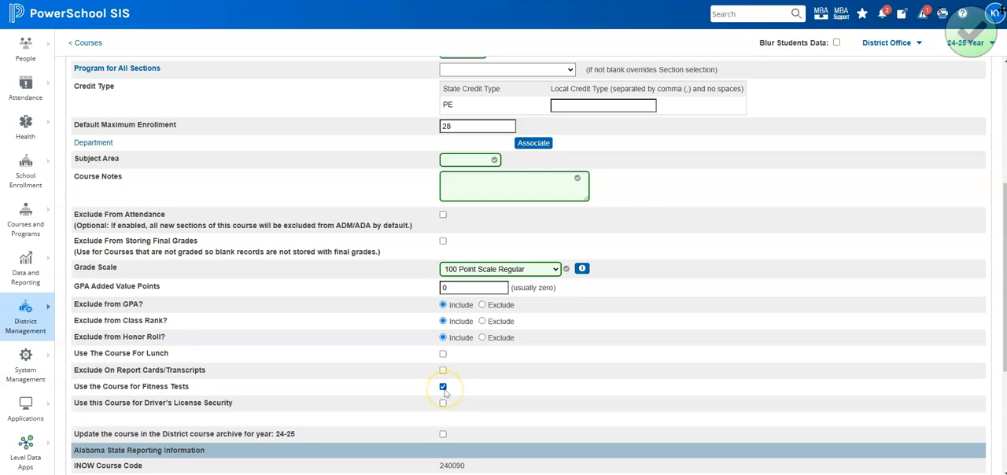
scroll(900, 412, "down", 3)
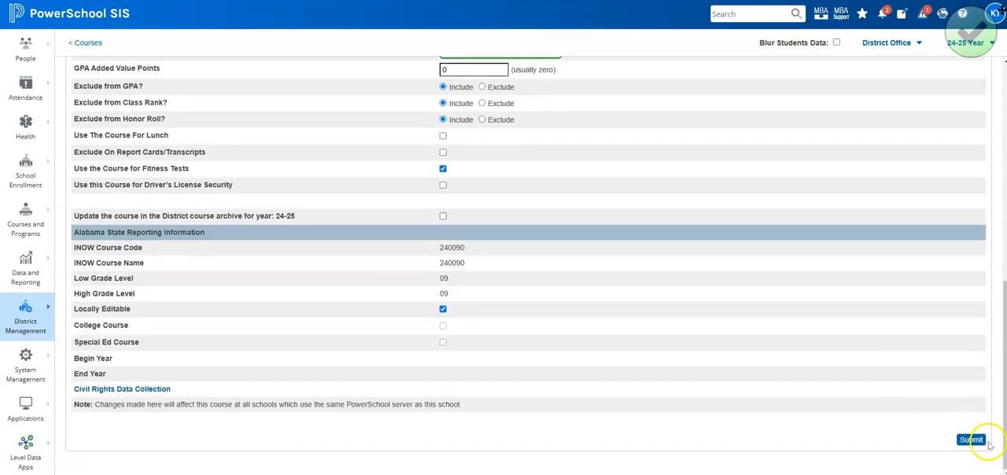
left_click(972, 440)
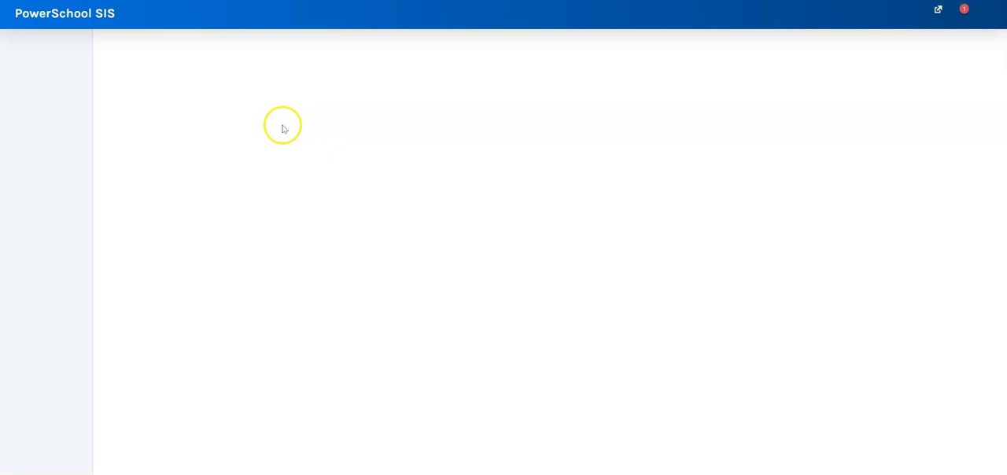